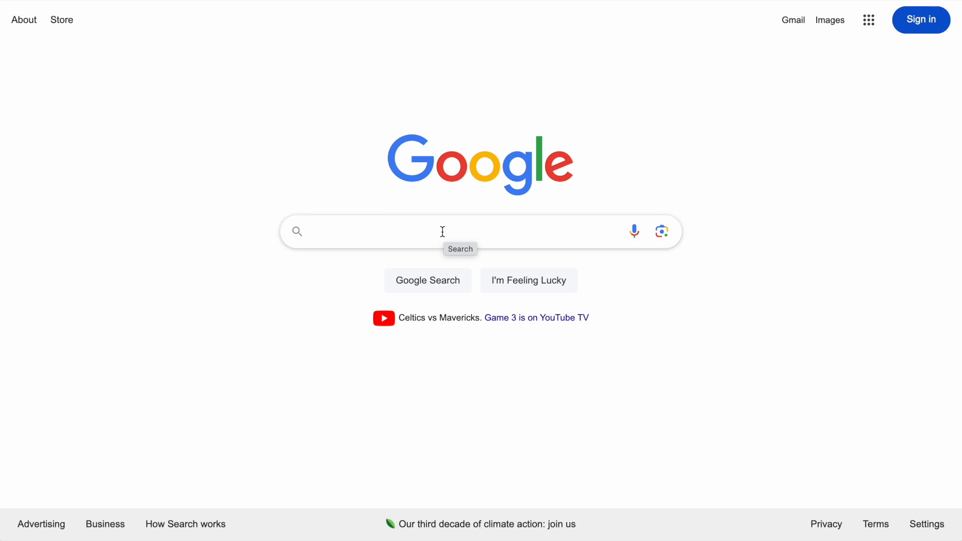
Step: Search Google for black dress
{"action": "left_click", "coordinate": [443, 232]}
{"action": "type", "text": "black dress"}
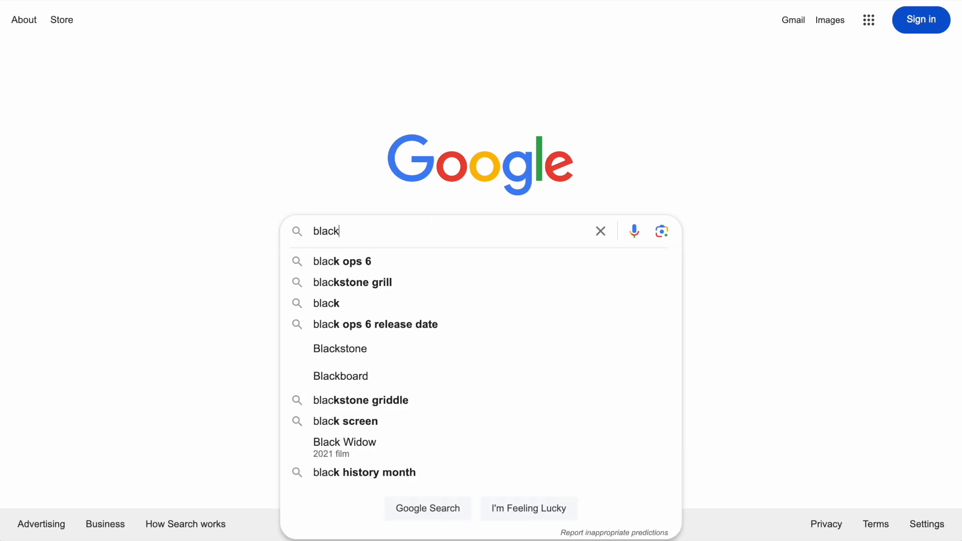
{"action": "key", "text": "Return"}
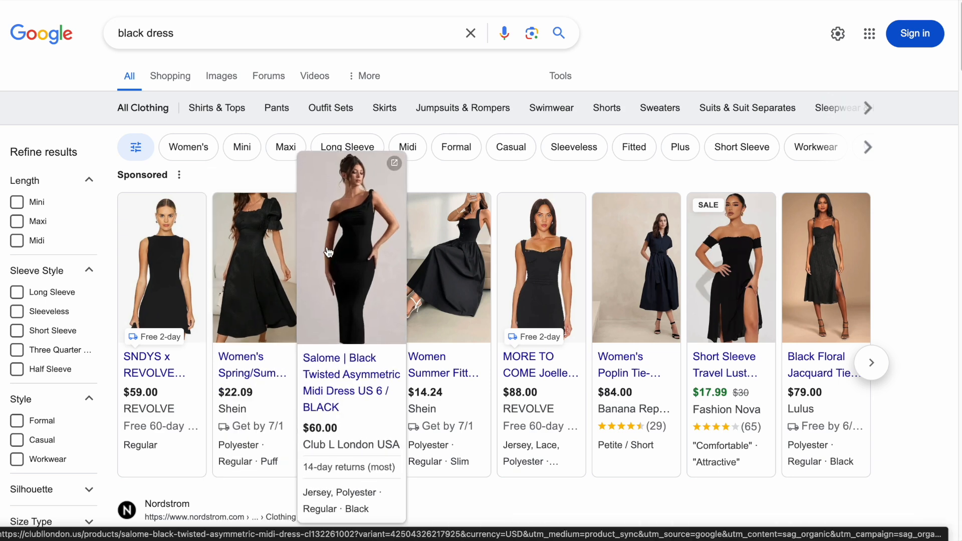
Step: Scroll through the black dress results, examining the product listings and store ratings shown under each result
{"action": "mouse_move", "coordinate": [730, 256]}
{"action": "scroll", "coordinate": [325, 256], "scroll_direction": "down", "scroll_amount": 5}
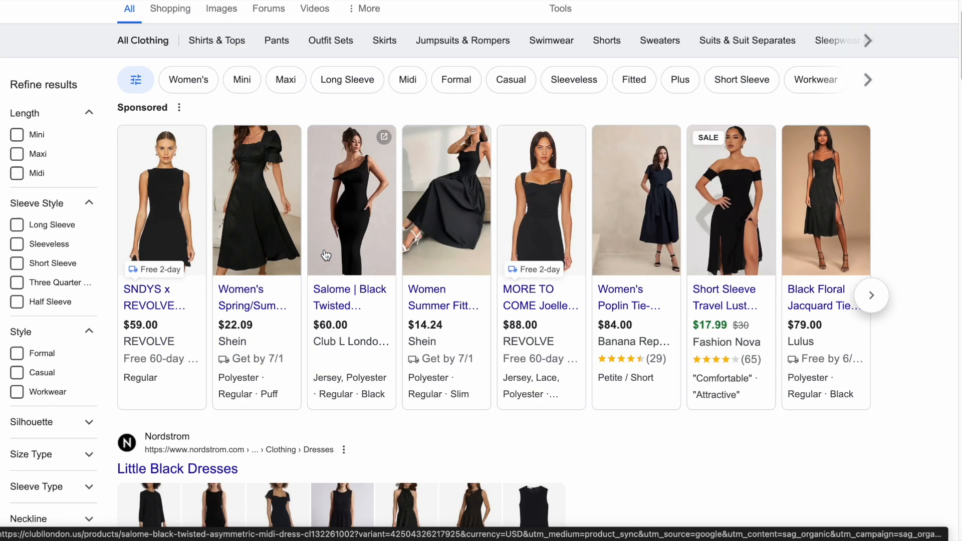
{"action": "scroll", "coordinate": [594, 281], "scroll_direction": "down", "scroll_amount": 2}
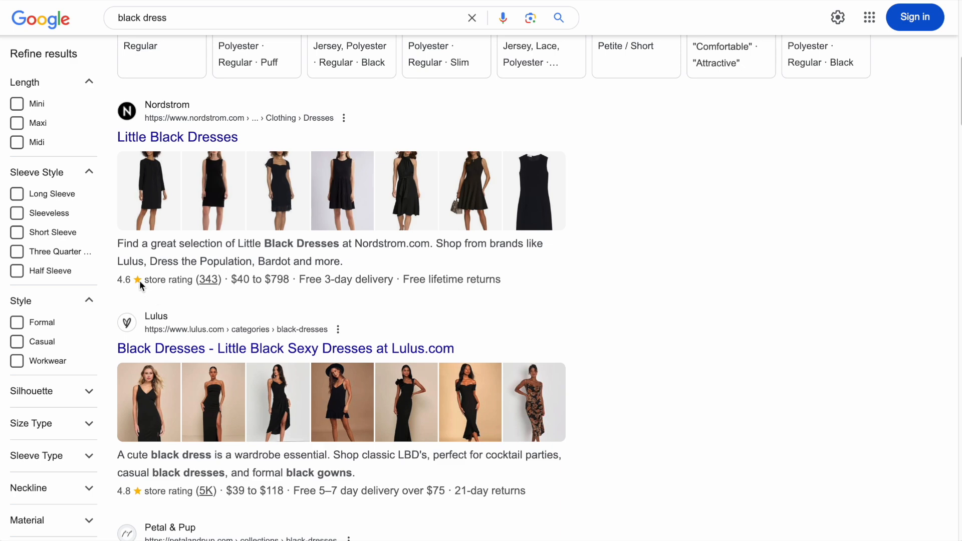
{"action": "scroll", "coordinate": [677, 295], "scroll_direction": "down", "scroll_amount": 6}
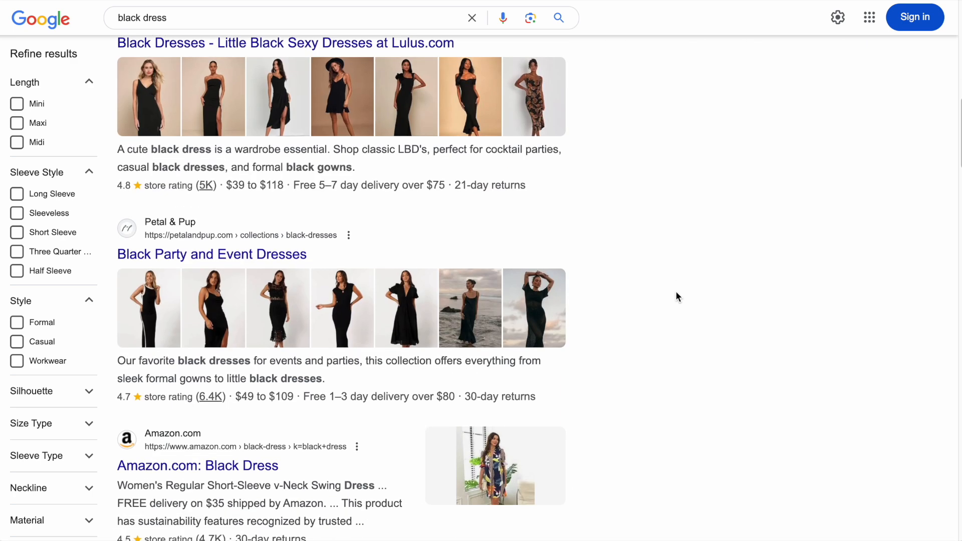
{"action": "scroll", "coordinate": [677, 297], "scroll_direction": "down", "scroll_amount": 3}
{"action": "scroll", "coordinate": [677, 298], "scroll_direction": "down", "scroll_amount": 2}
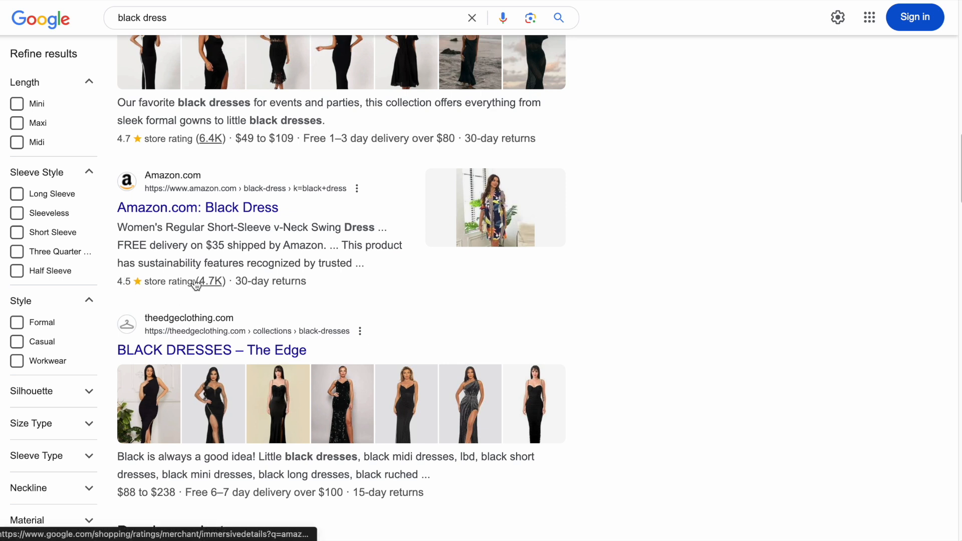
{"action": "scroll", "coordinate": [611, 279], "scroll_direction": "down", "scroll_amount": 15}
{"action": "scroll", "coordinate": [624, 271], "scroll_direction": "down", "scroll_amount": 1}
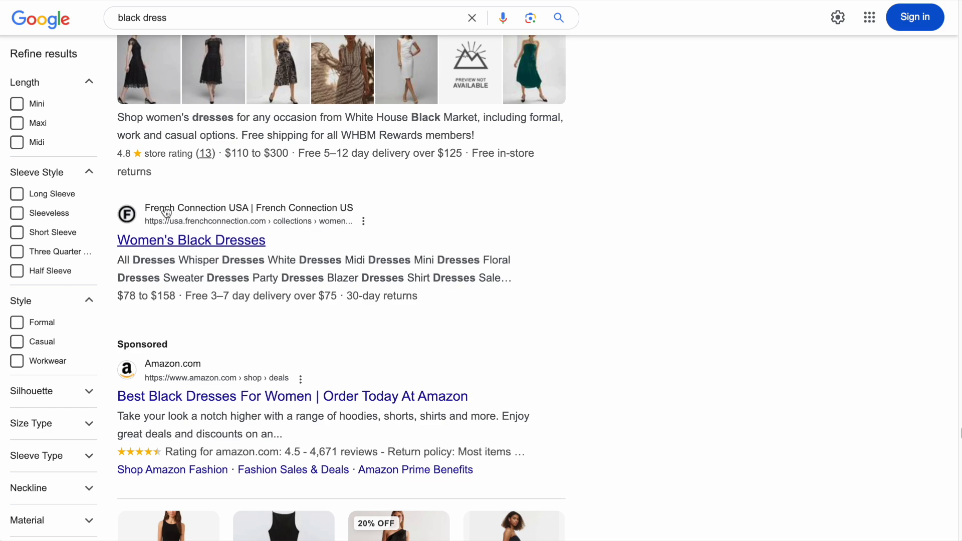
{"action": "scroll", "coordinate": [421, 281], "scroll_direction": "up", "scroll_amount": 5}
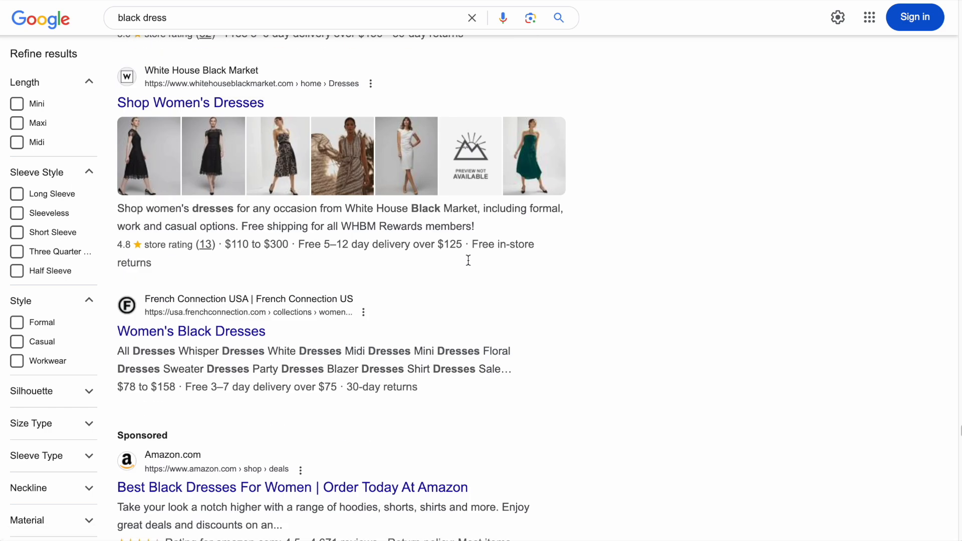
{"action": "scroll", "coordinate": [468, 261], "scroll_direction": "down", "scroll_amount": 6}
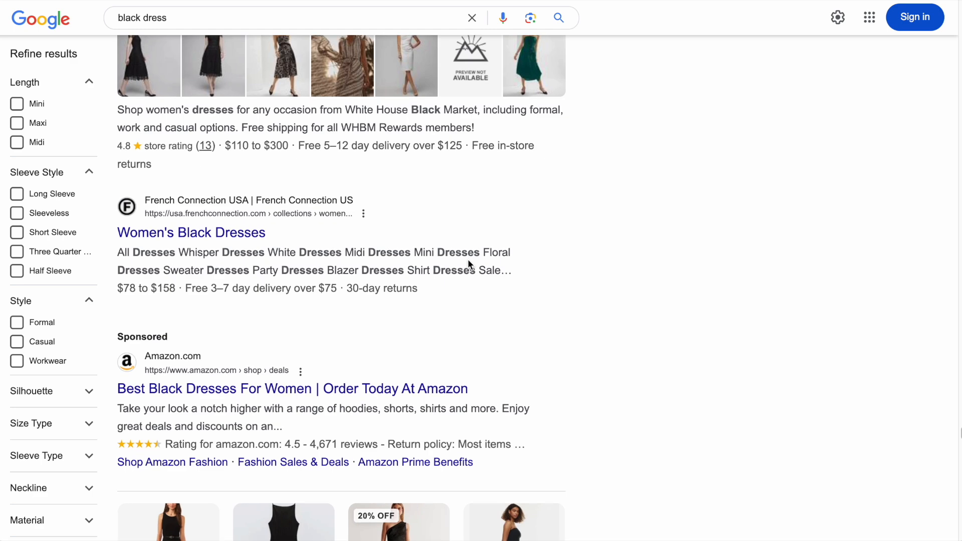
{"action": "scroll", "coordinate": [468, 261], "scroll_direction": "down", "scroll_amount": 12}
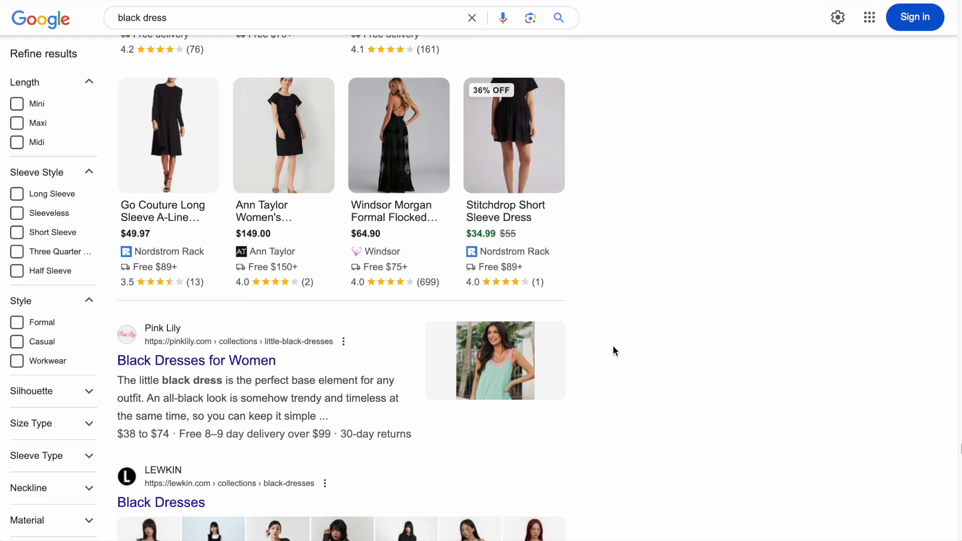
{"action": "scroll", "coordinate": [615, 351], "scroll_direction": "up", "scroll_amount": 10}
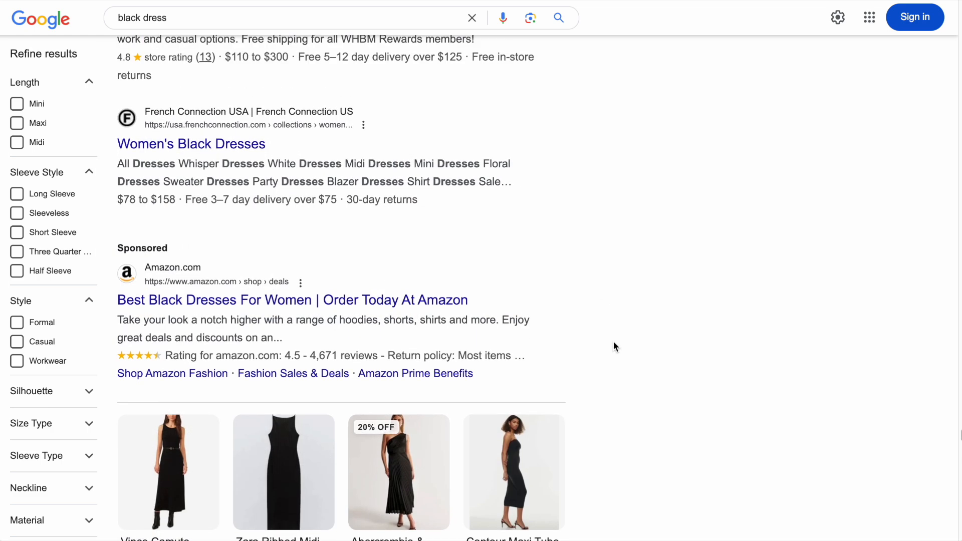
{"action": "scroll", "coordinate": [614, 341], "scroll_direction": "up", "scroll_amount": 6}
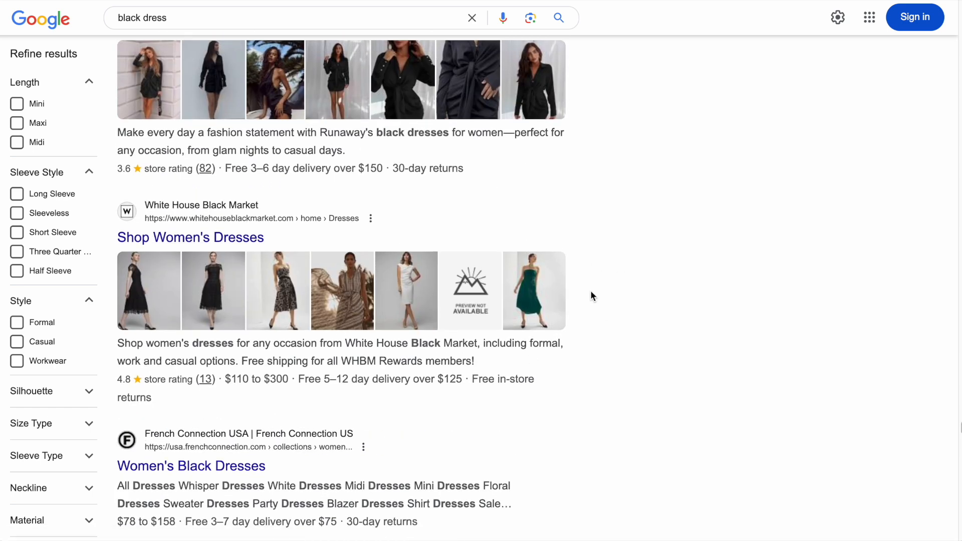
{"action": "scroll", "coordinate": [590, 295], "scroll_direction": "up", "scroll_amount": 3}
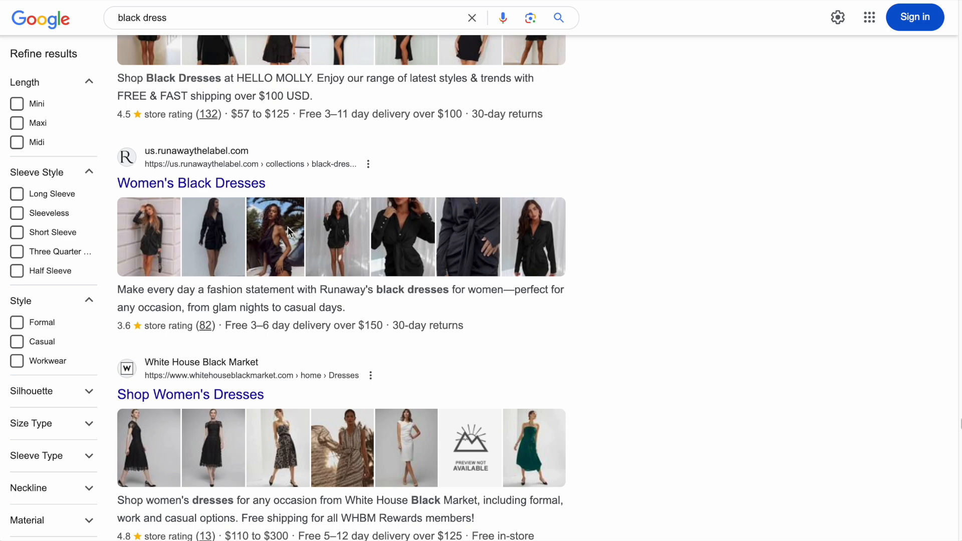
{"action": "scroll", "coordinate": [483, 294], "scroll_direction": "down", "scroll_amount": 2}
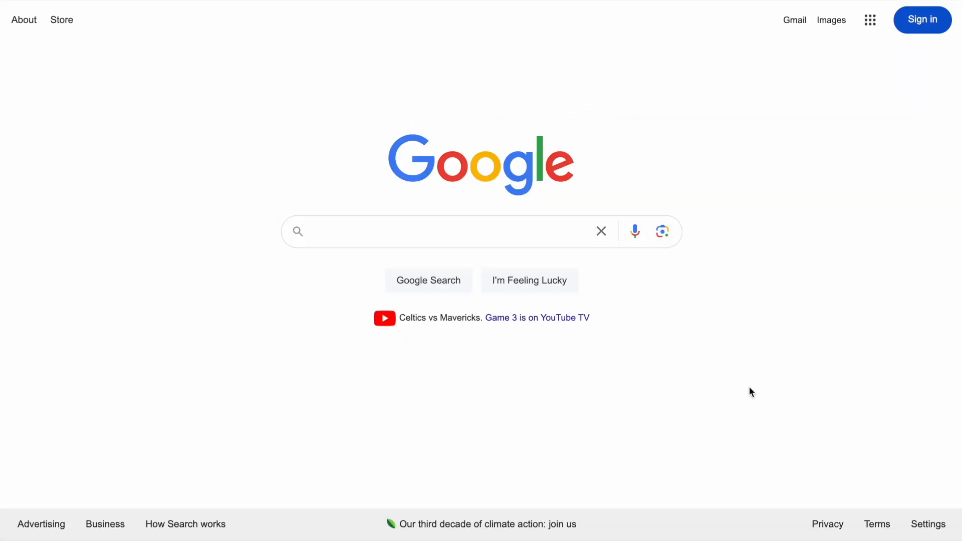
Step: Search Google for spring suit wetsuit and look over the product listings with their ratings and prices
{"action": "left_click", "coordinate": [517, 230]}
{"action": "type", "text": "spring suit wetsuit"}
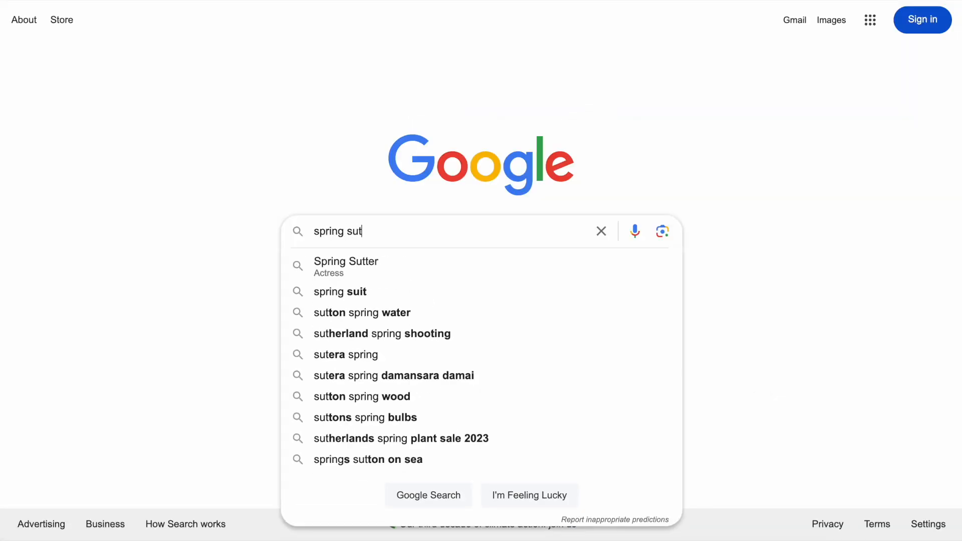
{"action": "key", "text": "Return"}
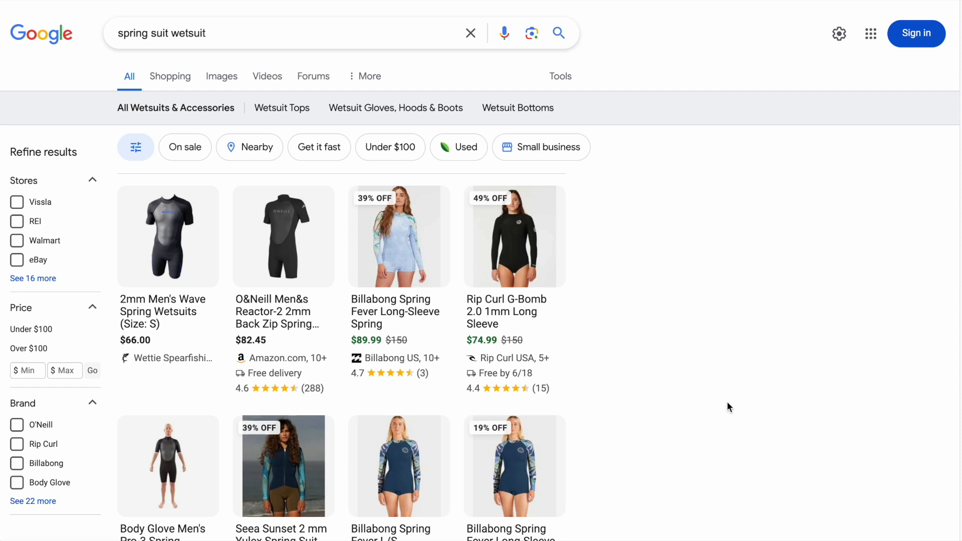
{"action": "scroll", "coordinate": [682, 354], "scroll_direction": "down", "scroll_amount": 1}
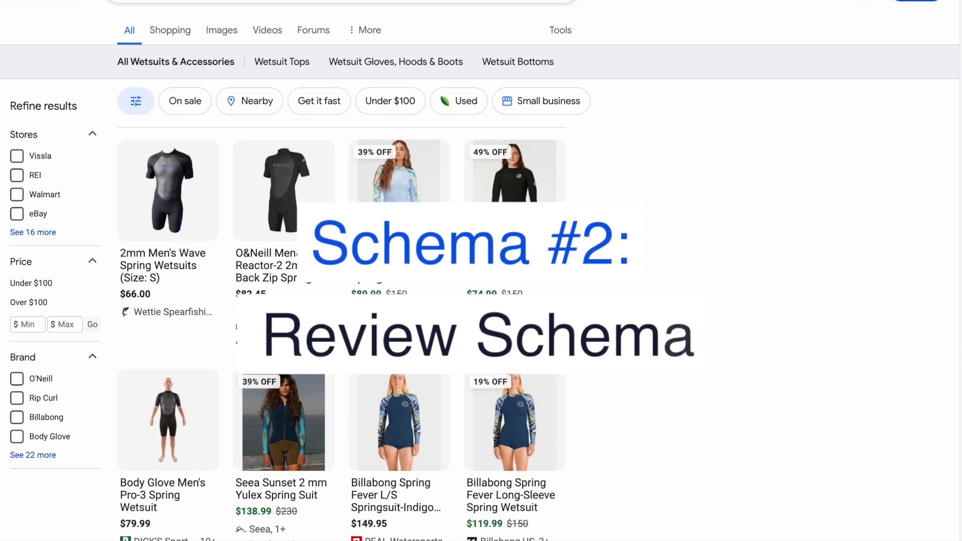
{"action": "scroll", "coordinate": [682, 354], "scroll_direction": "down", "scroll_amount": 1}
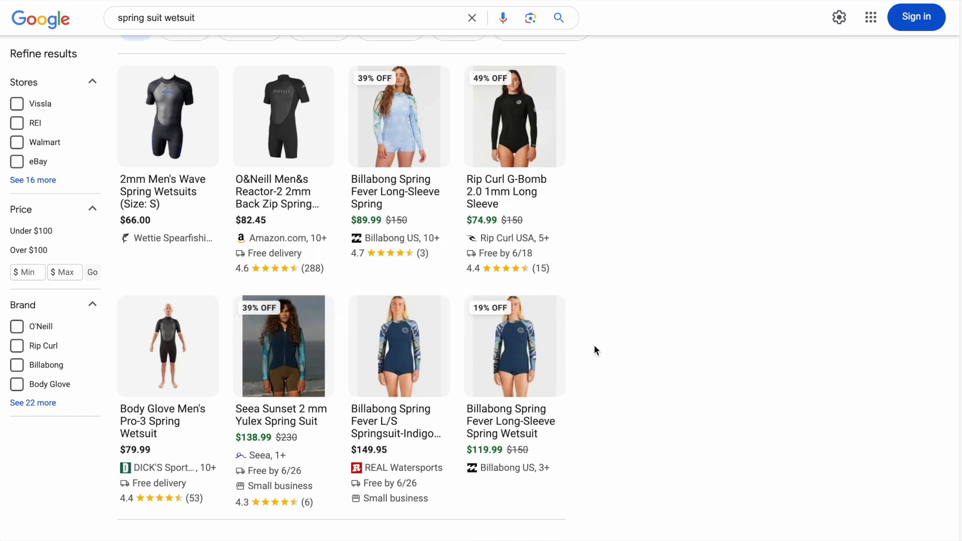
{"action": "mouse_move", "coordinate": [238, 268]}
{"action": "mouse_move", "coordinate": [158, 189]}
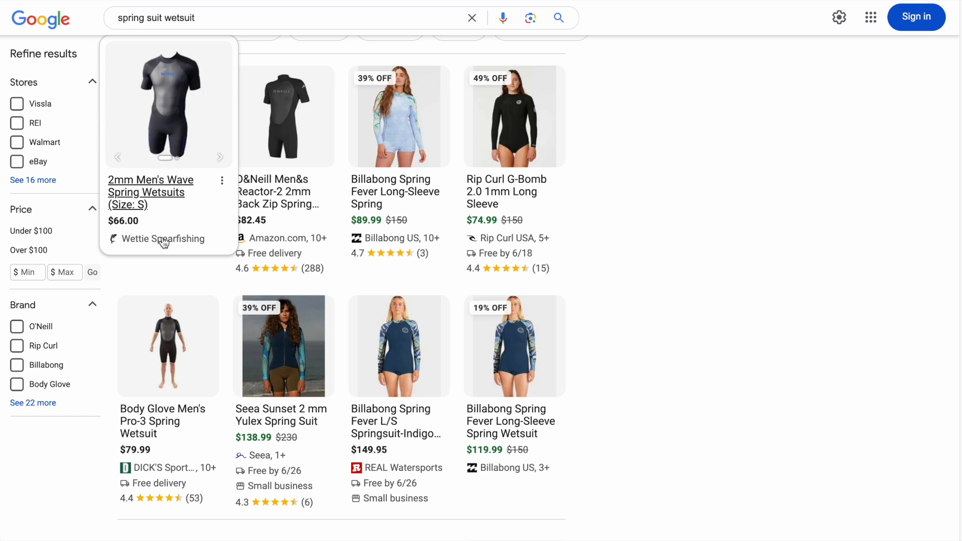
{"action": "mouse_move", "coordinate": [206, 312]}
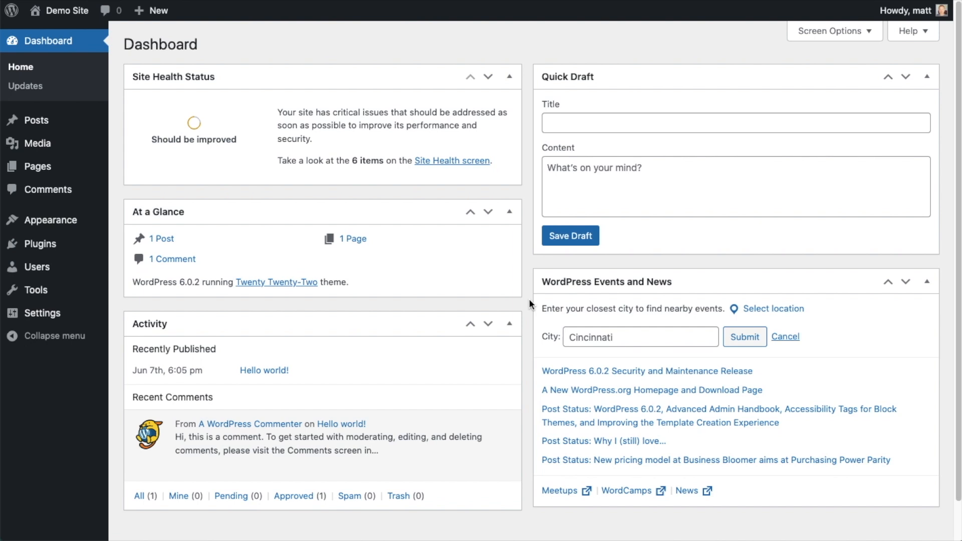
Step: Open the Add Plugins page and download the AIOSEO Pro zip from the AIOSEO account's Downloads page
{"action": "left_click", "coordinate": [40, 244]}
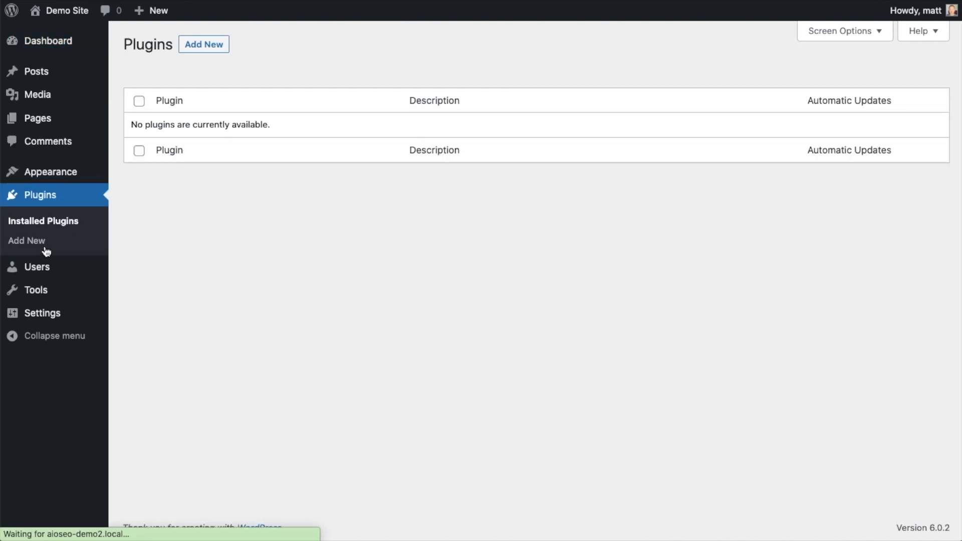
{"action": "left_click", "coordinate": [210, 51]}
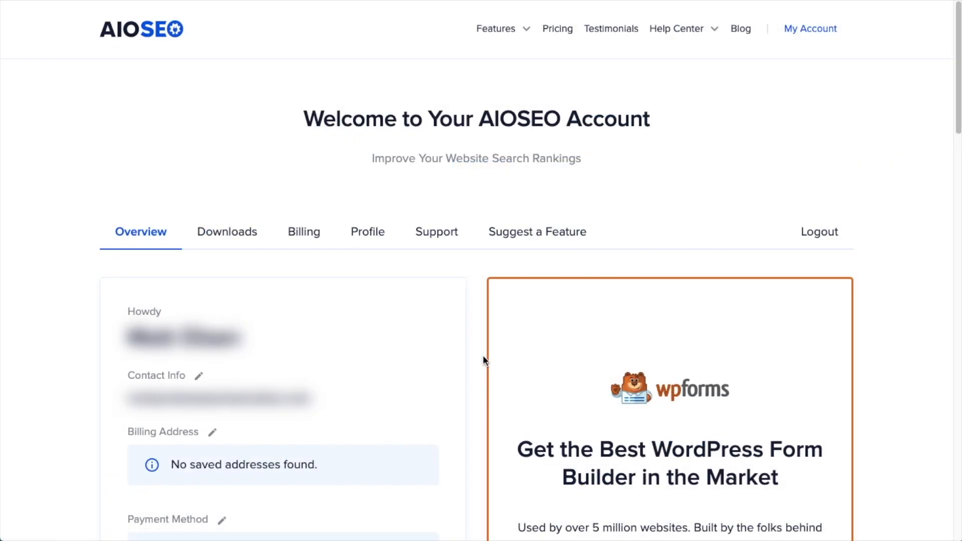
{"action": "left_click", "coordinate": [241, 234]}
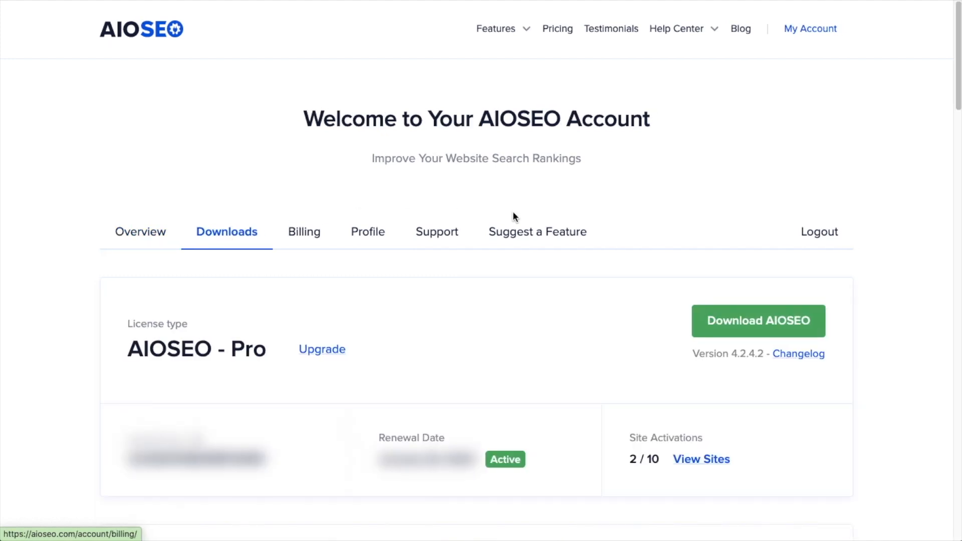
{"action": "left_click", "coordinate": [734, 323]}
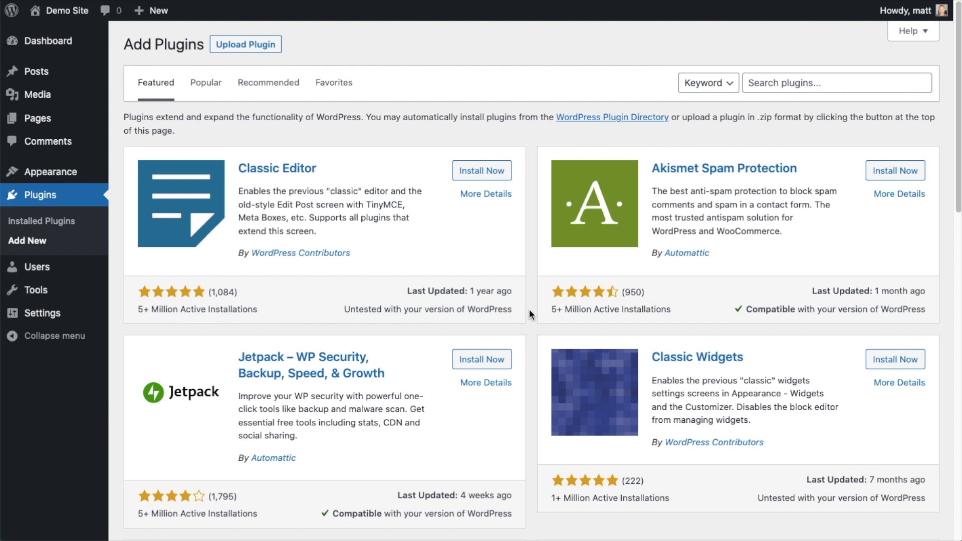
Step: Upload and install the aioseo-pro-v4.2.4.2.zip plugin file
{"action": "left_click", "coordinate": [259, 43]}
{"action": "left_click", "coordinate": [430, 168]}
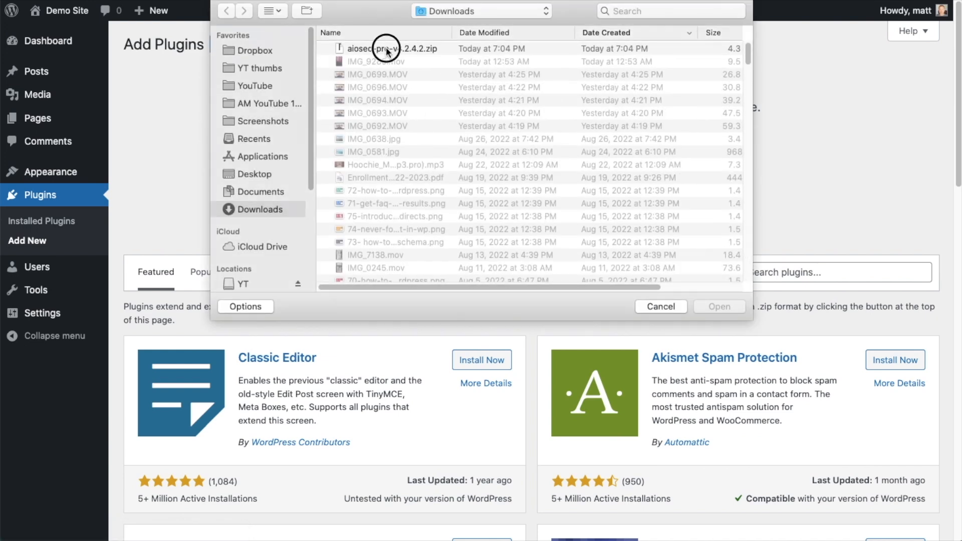
{"action": "double_click", "coordinate": [386, 48]}
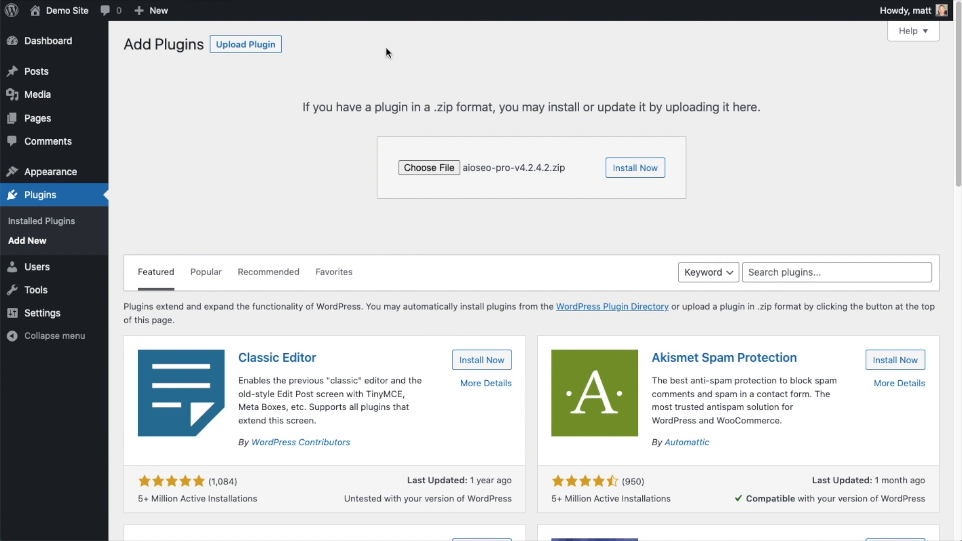
{"action": "left_click", "coordinate": [622, 174]}
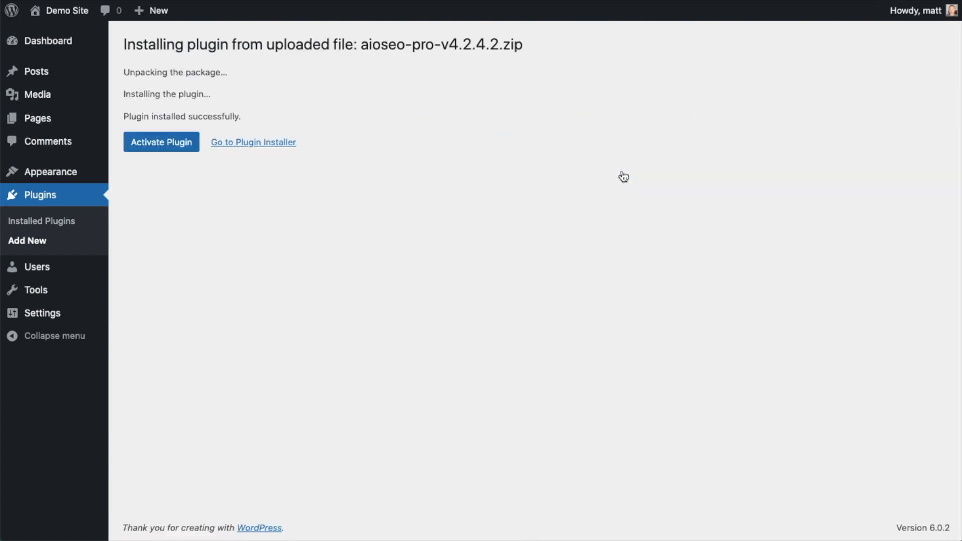
Step: Activate the plugin and leave the setup wizard to go back to the AIOSEO dashboard
{"action": "left_click", "coordinate": [156, 142]}
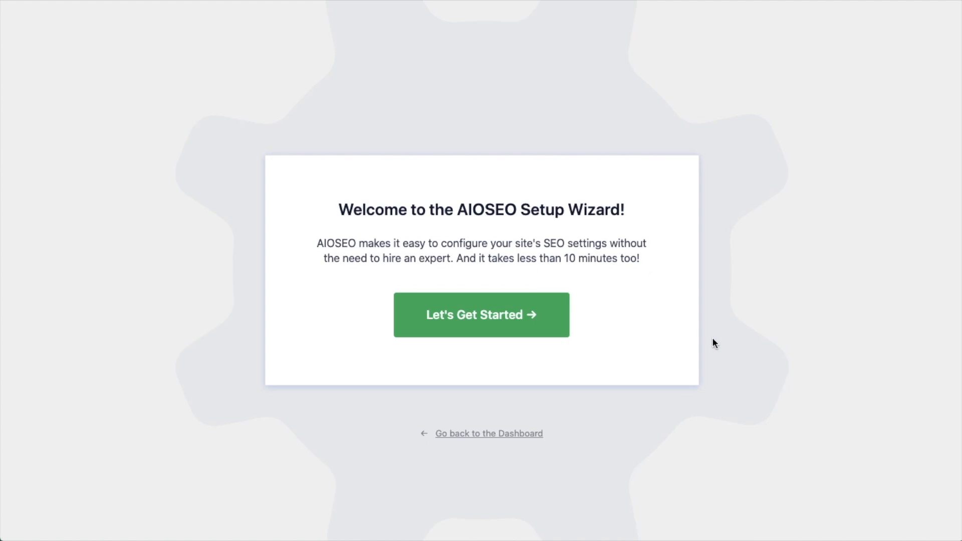
{"action": "left_click", "coordinate": [488, 438]}
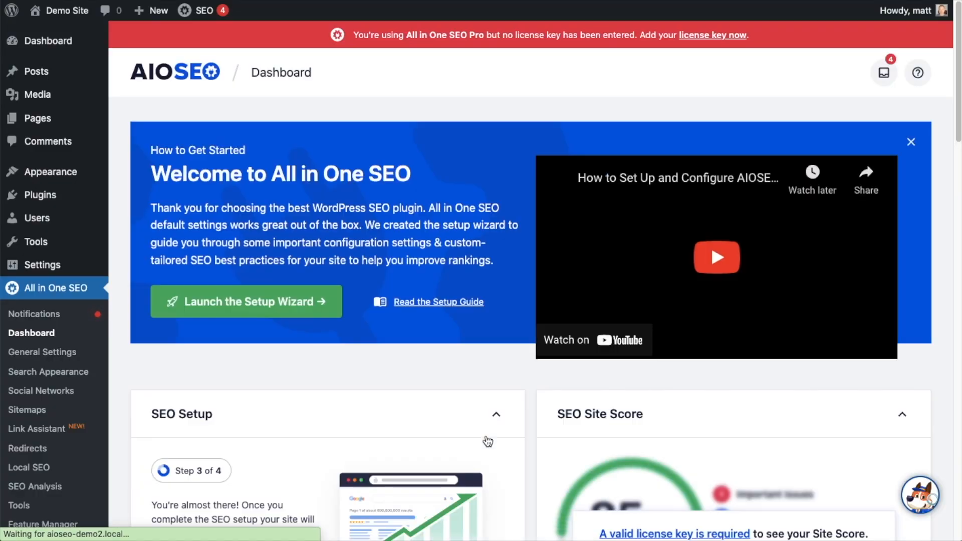
Step: Follow the license key link and copy the AIOSEO Pro license key from the account's Downloads page
{"action": "scroll", "coordinate": [531, 257], "scroll_direction": "down", "scroll_amount": 4}
{"action": "scroll", "coordinate": [530, 252], "scroll_direction": "down", "scroll_amount": 3}
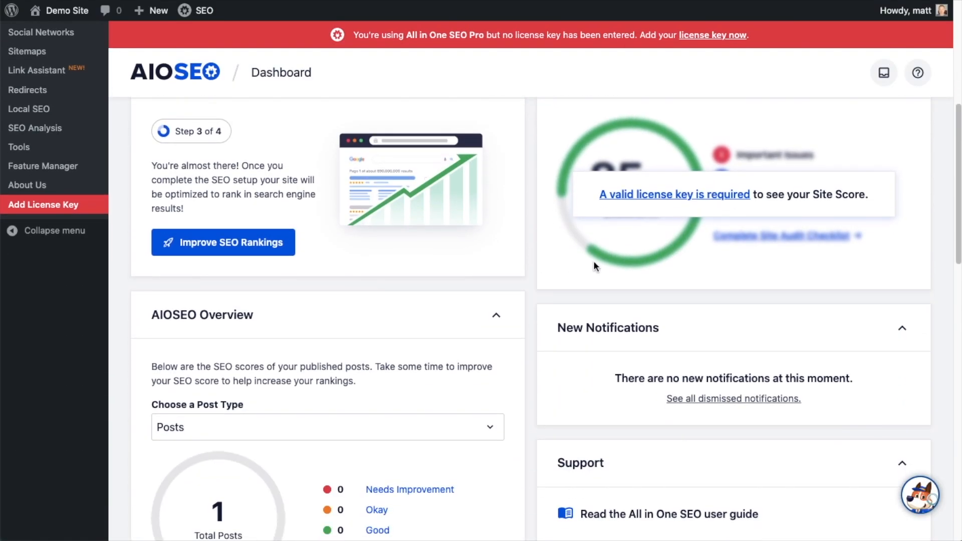
{"action": "left_click", "coordinate": [663, 199]}
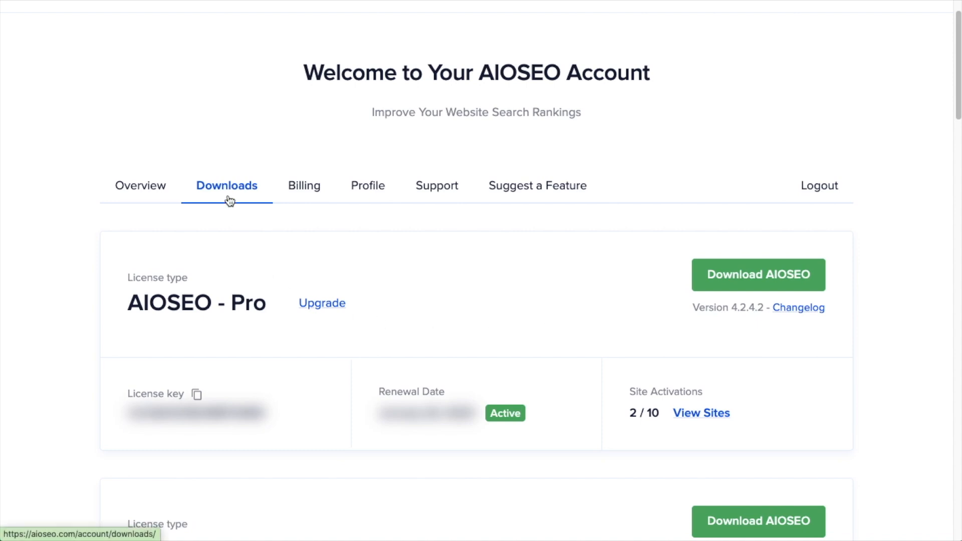
{"action": "left_click", "coordinate": [196, 396]}
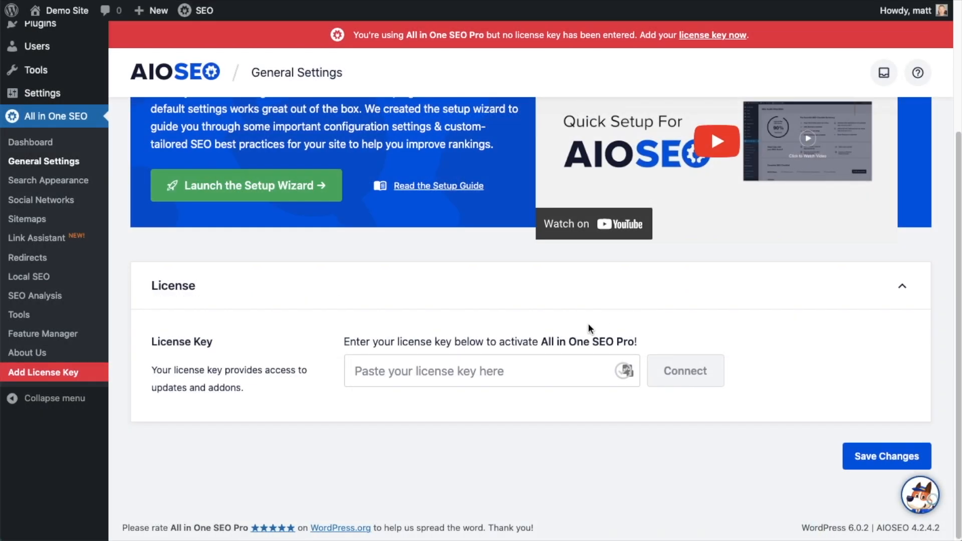
Step: Paste the license key into the License Key field, connect it, and save the changes
{"action": "left_click", "coordinate": [435, 371]}
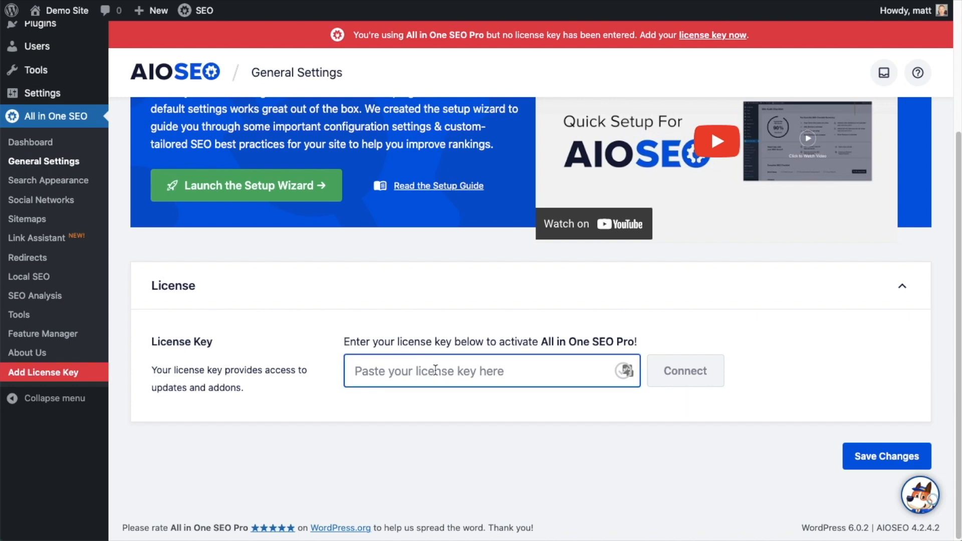
{"action": "key", "text": "super+v"}
{"action": "left_click", "coordinate": [693, 372]}
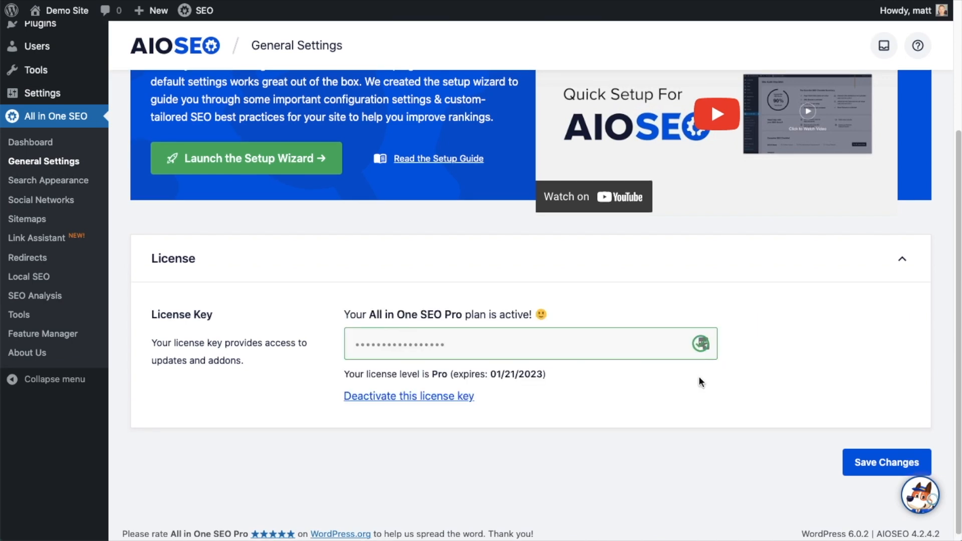
{"action": "left_click", "coordinate": [891, 461]}
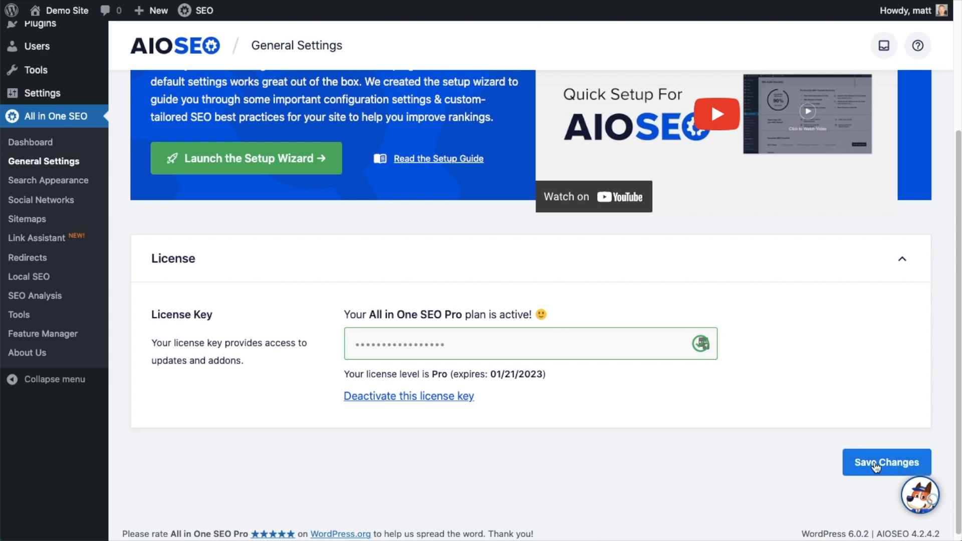
Step: Open the Men's Basketball Shoes post from the posts list in the block editor
{"action": "scroll", "coordinate": [534, 260], "scroll_direction": "up", "scroll_amount": 4}
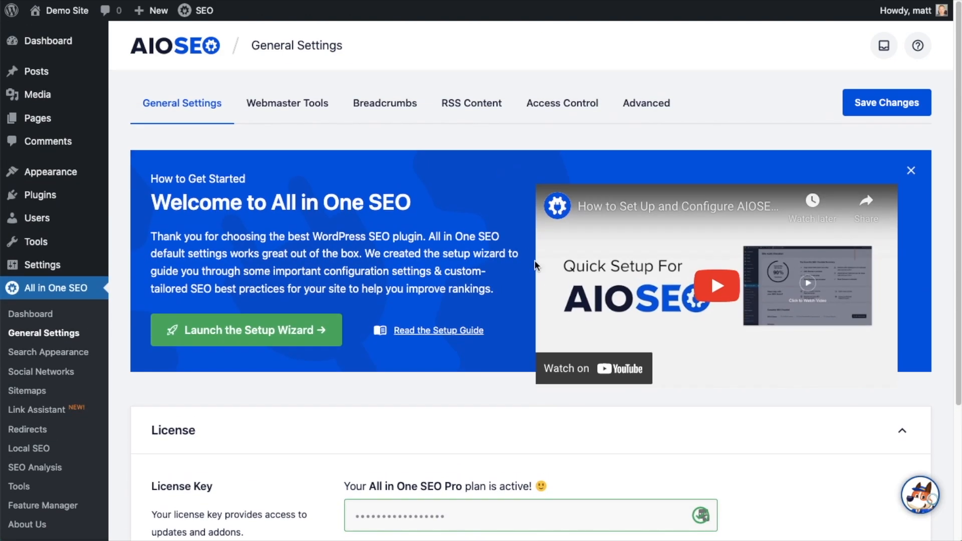
{"action": "left_click", "coordinate": [54, 46]}
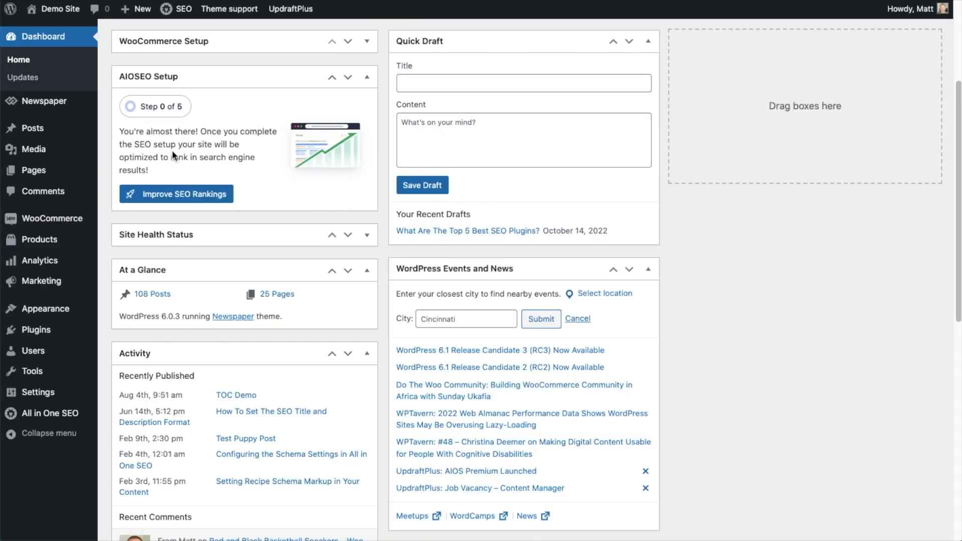
{"action": "mouse_move", "coordinate": [24, 130]}
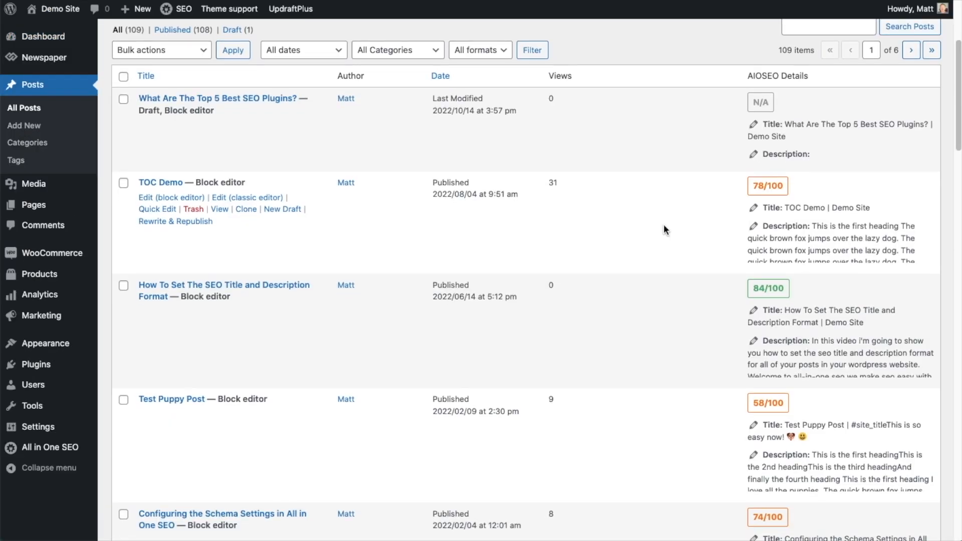
{"action": "scroll", "coordinate": [664, 224], "scroll_direction": "down", "scroll_amount": 5}
{"action": "scroll", "coordinate": [657, 236], "scroll_direction": "down", "scroll_amount": 4}
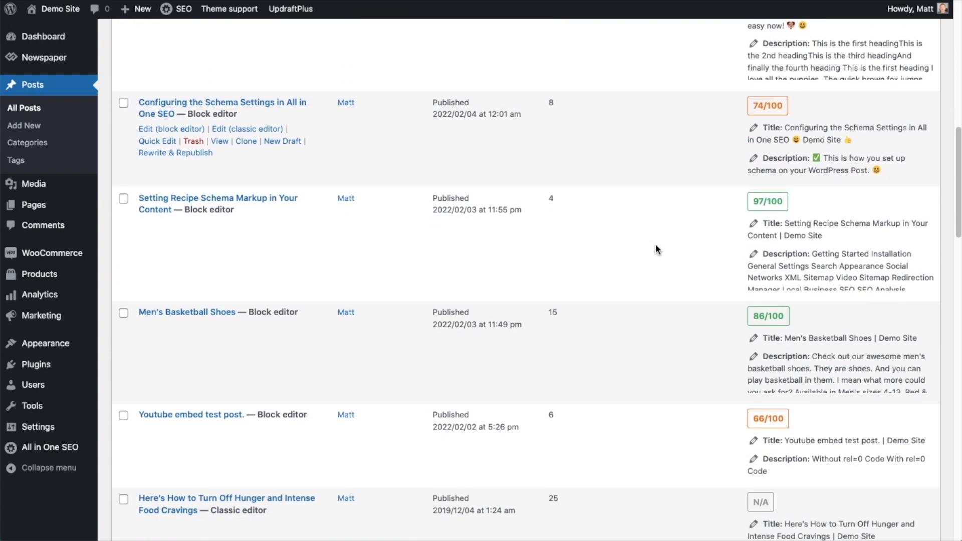
{"action": "left_click", "coordinate": [179, 319]}
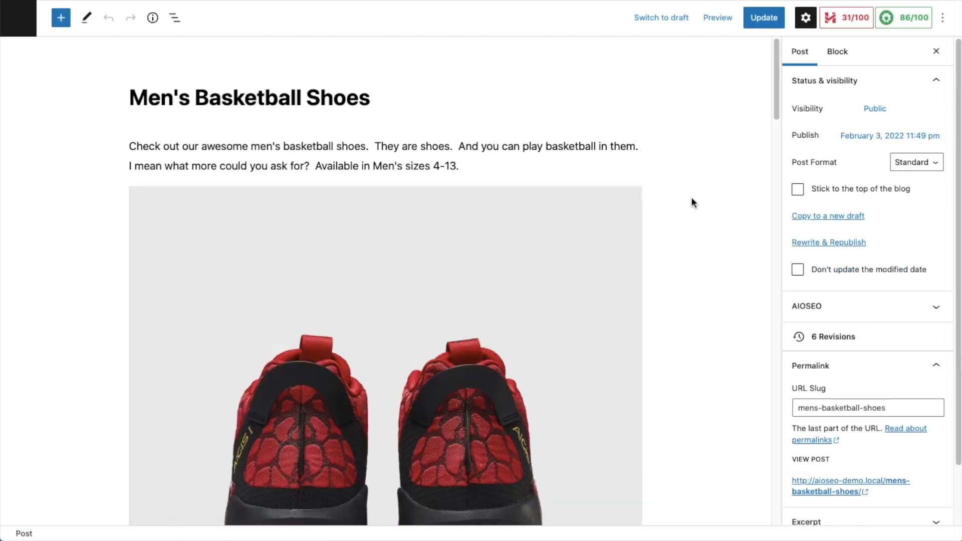
Step: Open the Schema tab in the post's AIOSEO Settings and view the Schema Generator template catalog
{"action": "scroll", "coordinate": [698, 203], "scroll_direction": "down", "scroll_amount": 4}
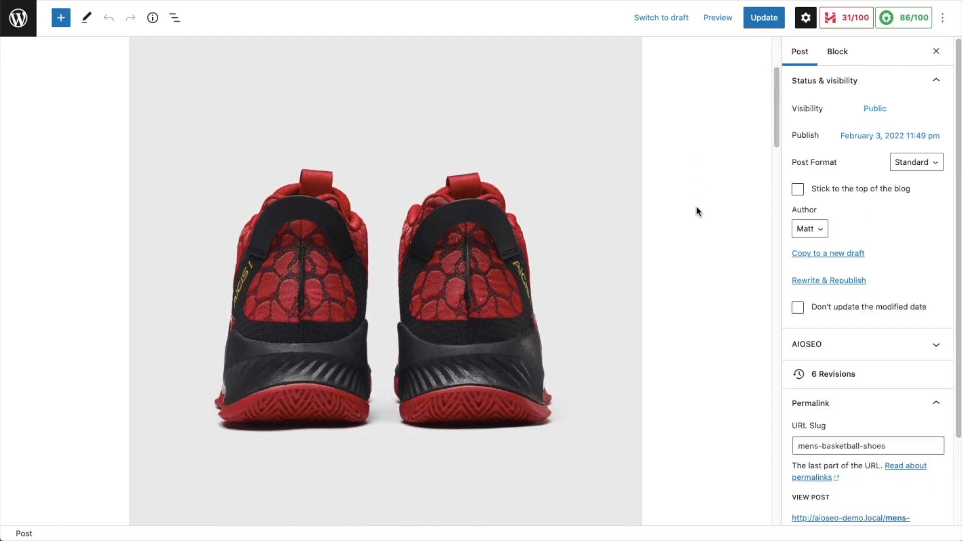
{"action": "scroll", "coordinate": [696, 210], "scroll_direction": "down", "scroll_amount": 20}
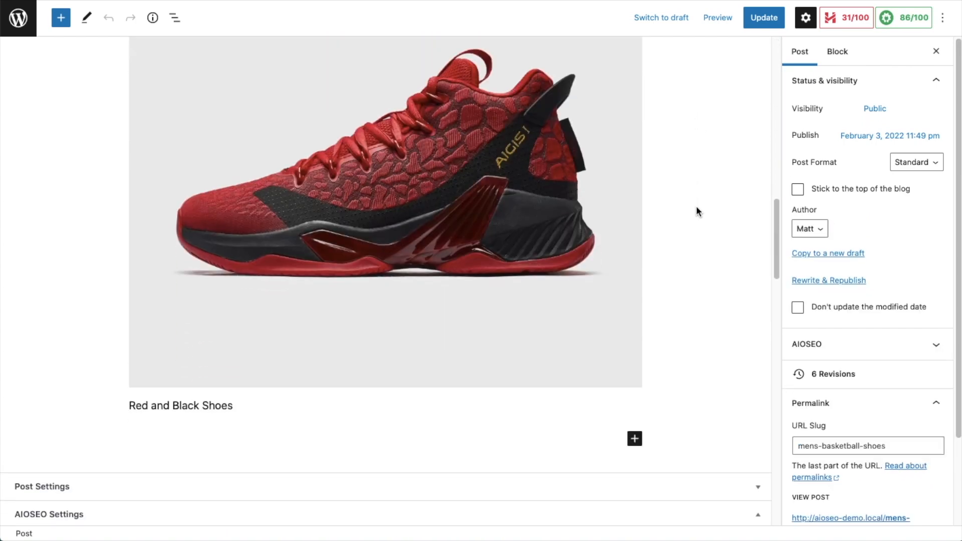
{"action": "scroll", "coordinate": [697, 210], "scroll_direction": "down", "scroll_amount": 2}
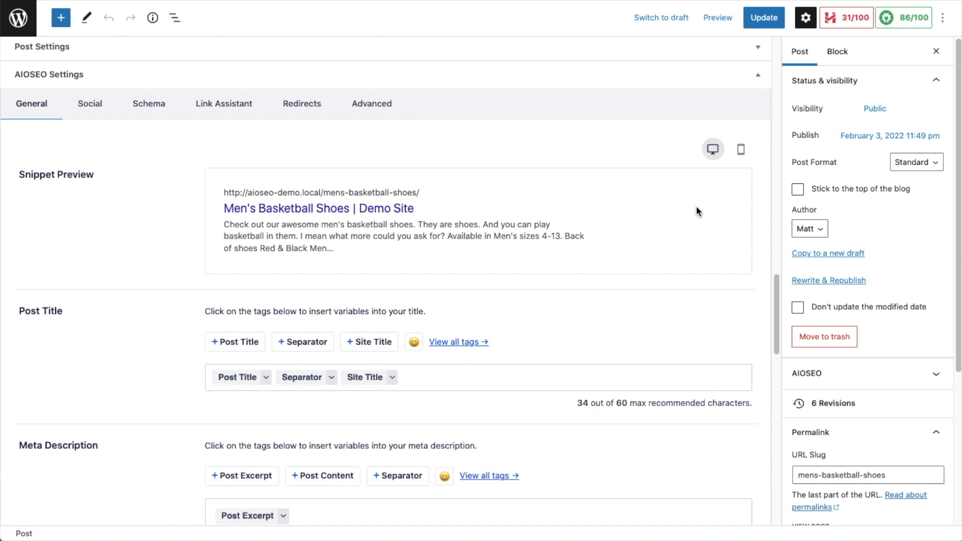
{"action": "scroll", "coordinate": [696, 211], "scroll_direction": "down", "scroll_amount": 1}
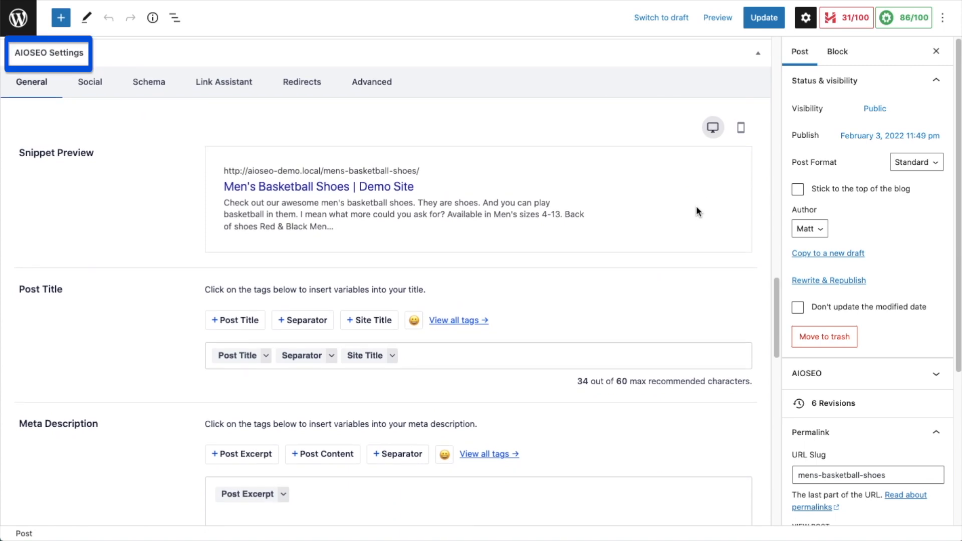
{"action": "left_click", "coordinate": [152, 84]}
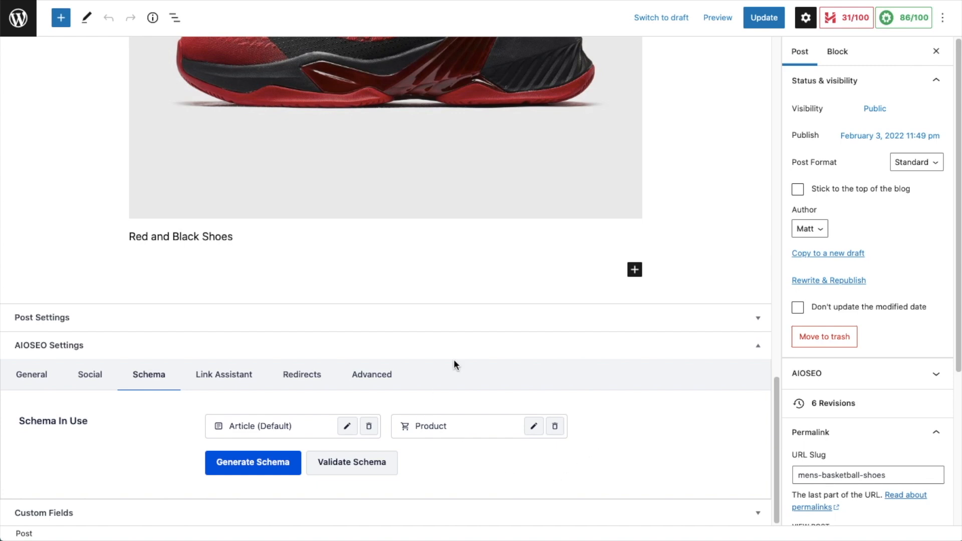
{"action": "left_click", "coordinate": [260, 471]}
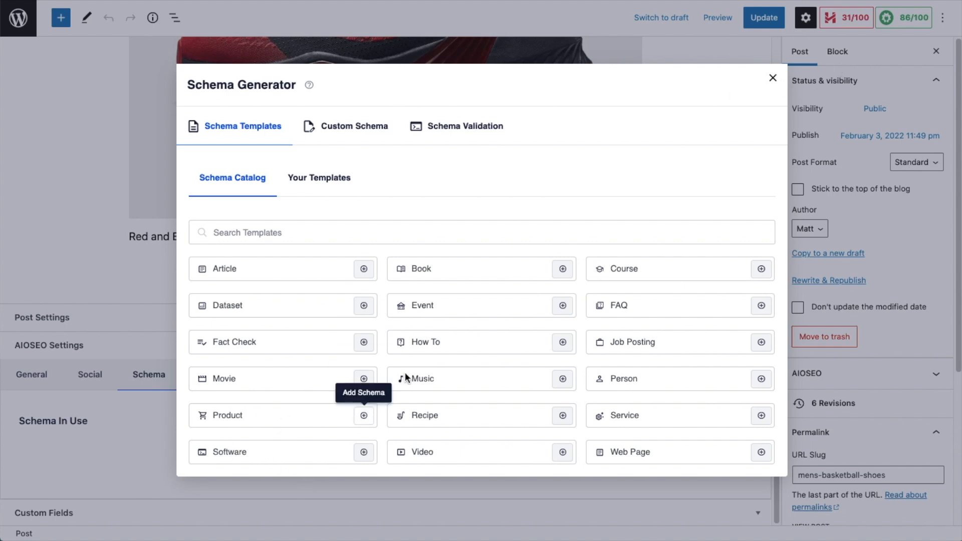
{"action": "left_click", "coordinate": [774, 79]}
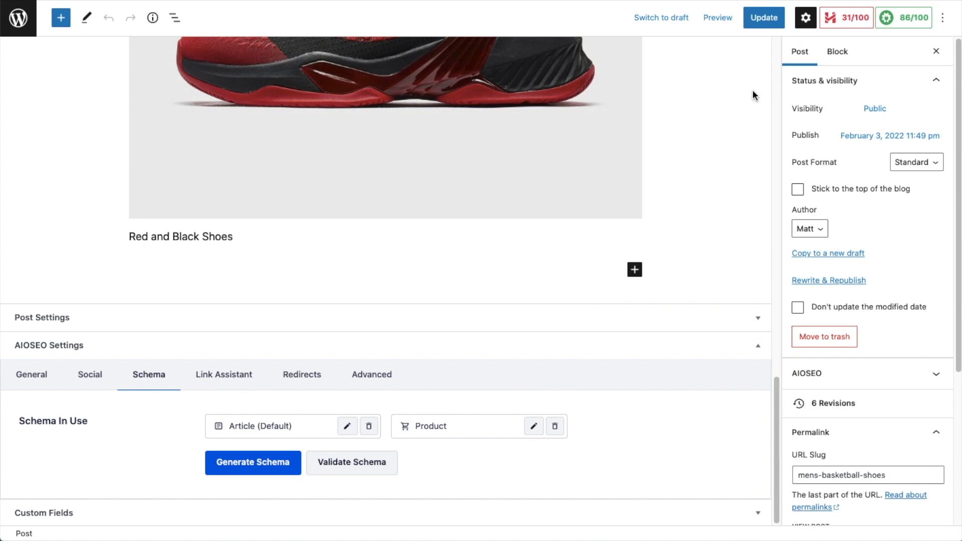
Step: Open the post's Product schema for editing and review its name, brand, image and identifier fields
{"action": "left_click", "coordinate": [534, 427]}
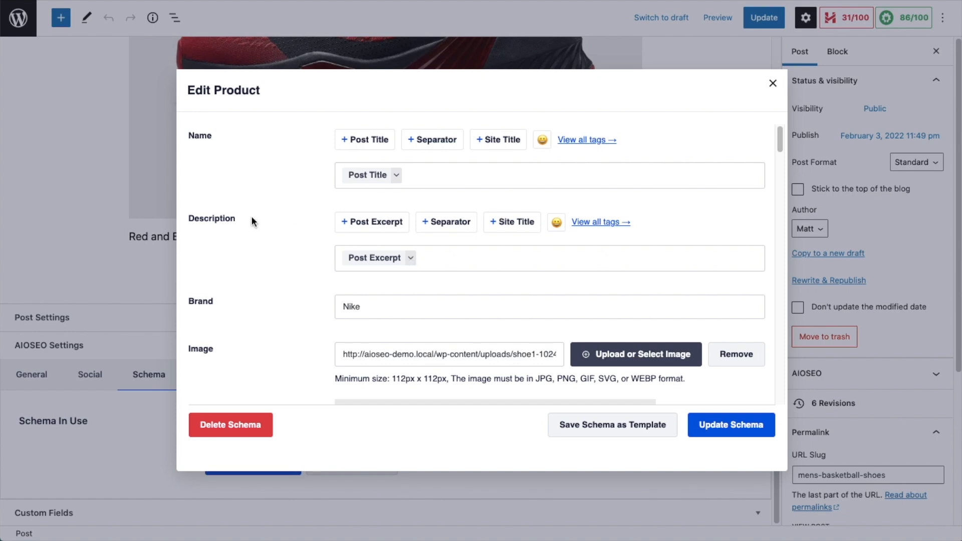
{"action": "scroll", "coordinate": [252, 216], "scroll_direction": "down", "scroll_amount": 3}
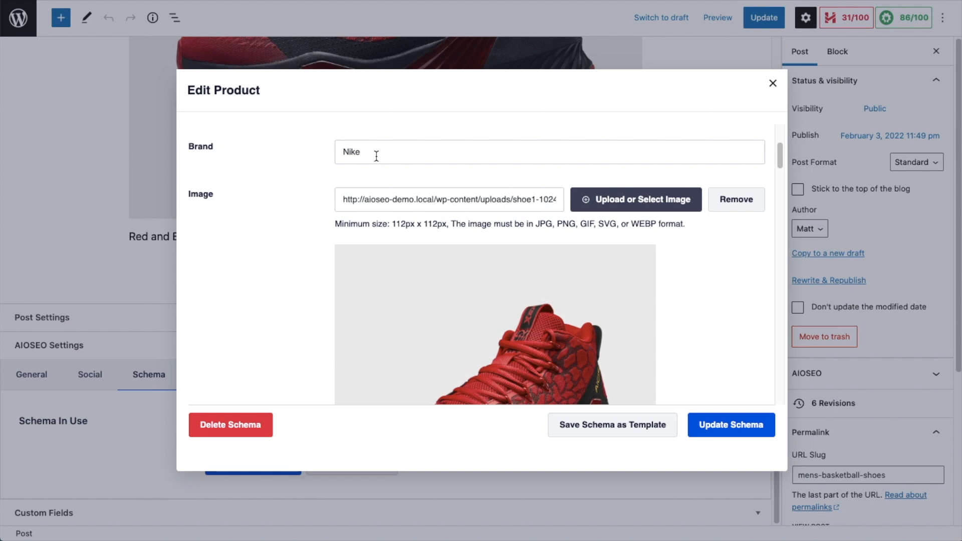
{"action": "scroll", "coordinate": [376, 156], "scroll_direction": "down", "scroll_amount": 1}
{"action": "scroll", "coordinate": [547, 279], "scroll_direction": "down", "scroll_amount": 2}
{"action": "scroll", "coordinate": [548, 284], "scroll_direction": "down", "scroll_amount": 6}
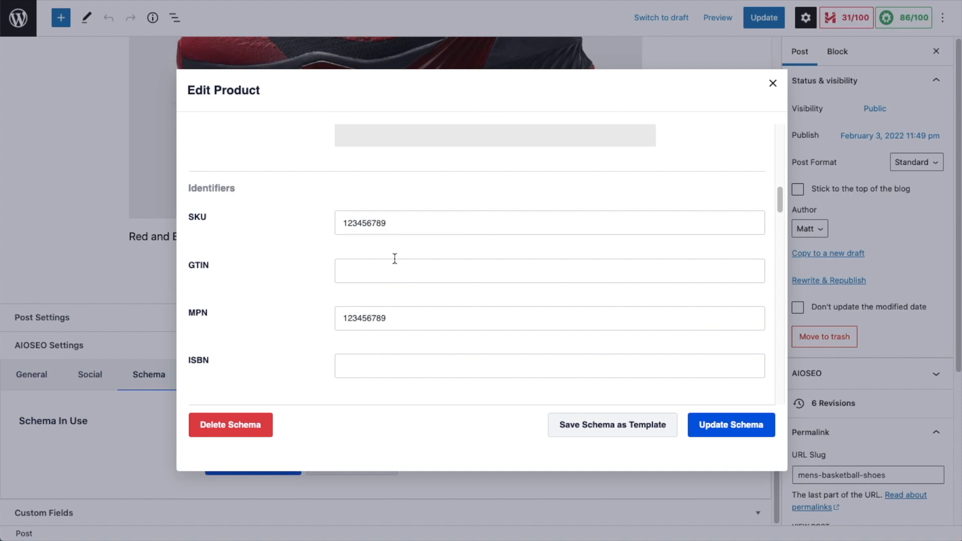
{"action": "scroll", "coordinate": [398, 224], "scroll_direction": "down", "scroll_amount": 3}
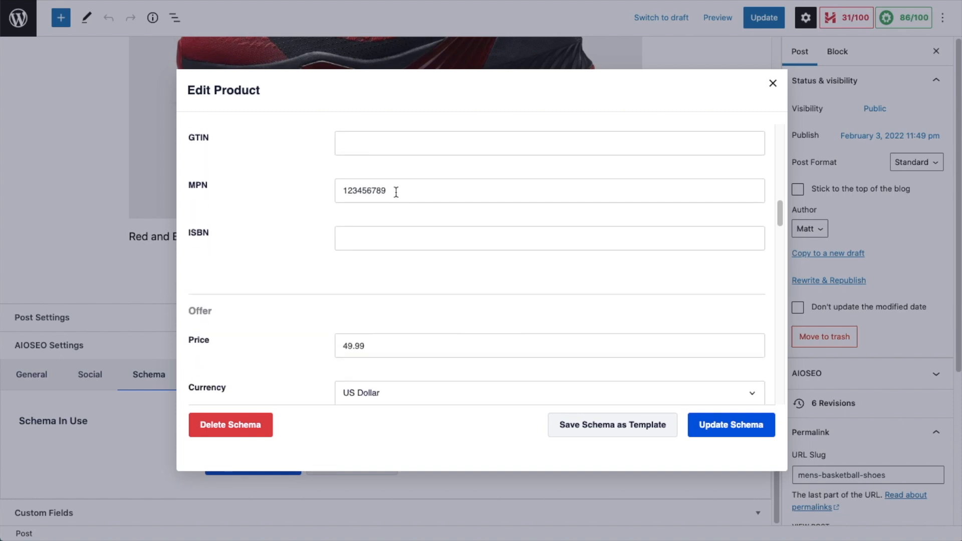
{"action": "scroll", "coordinate": [396, 192], "scroll_direction": "down", "scroll_amount": 3}
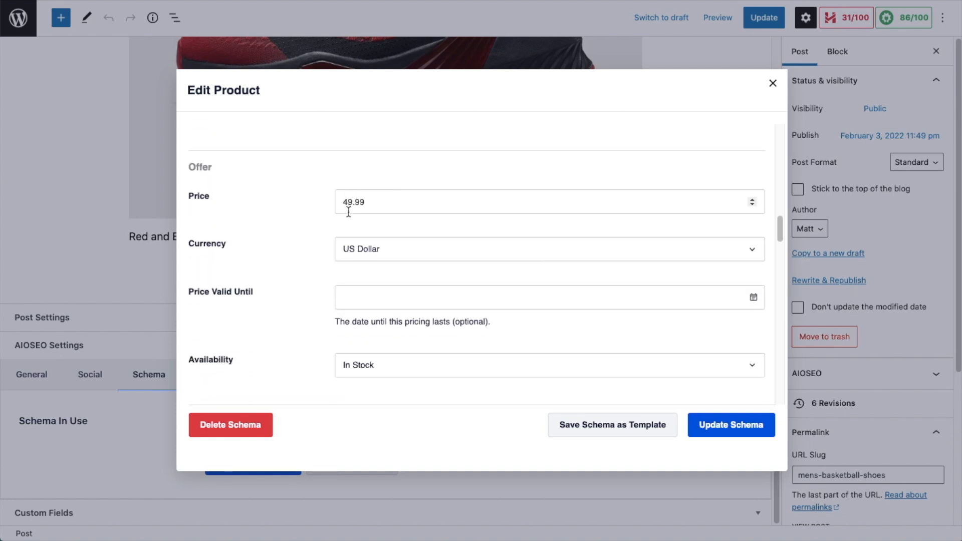
Step: Set the offer currency to US Dollar
{"action": "left_click", "coordinate": [405, 251]}
{"action": "scroll", "coordinate": [404, 326], "scroll_direction": "down", "scroll_amount": 5}
{"action": "scroll", "coordinate": [405, 327], "scroll_direction": "down", "scroll_amount": 5}
{"action": "scroll", "coordinate": [405, 326], "scroll_direction": "up", "scroll_amount": 12}
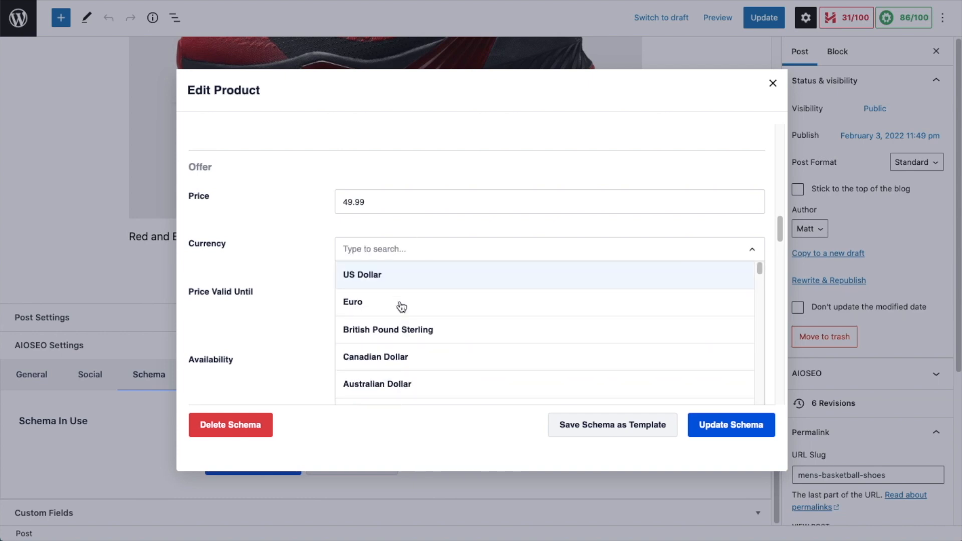
{"action": "left_click", "coordinate": [399, 273]}
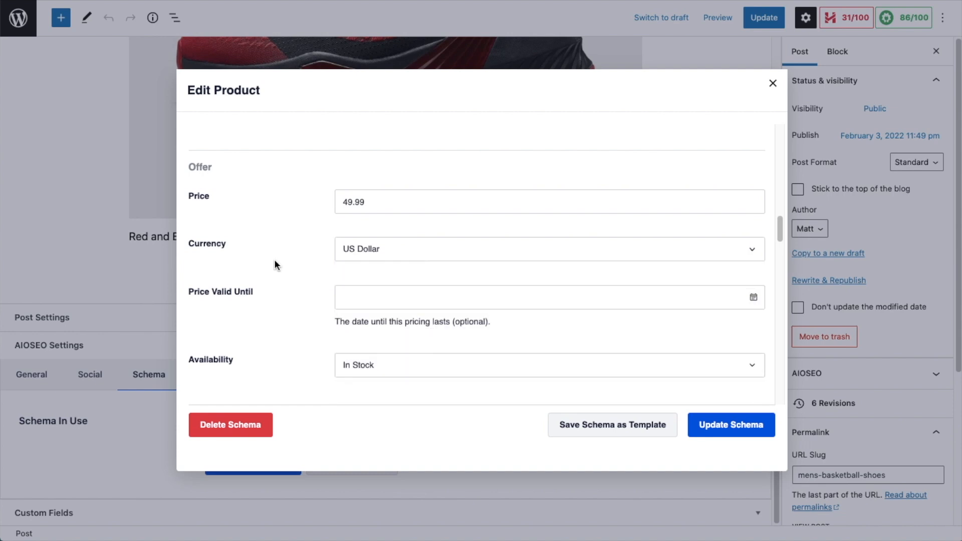
{"action": "scroll", "coordinate": [275, 264], "scroll_direction": "down", "scroll_amount": 2}
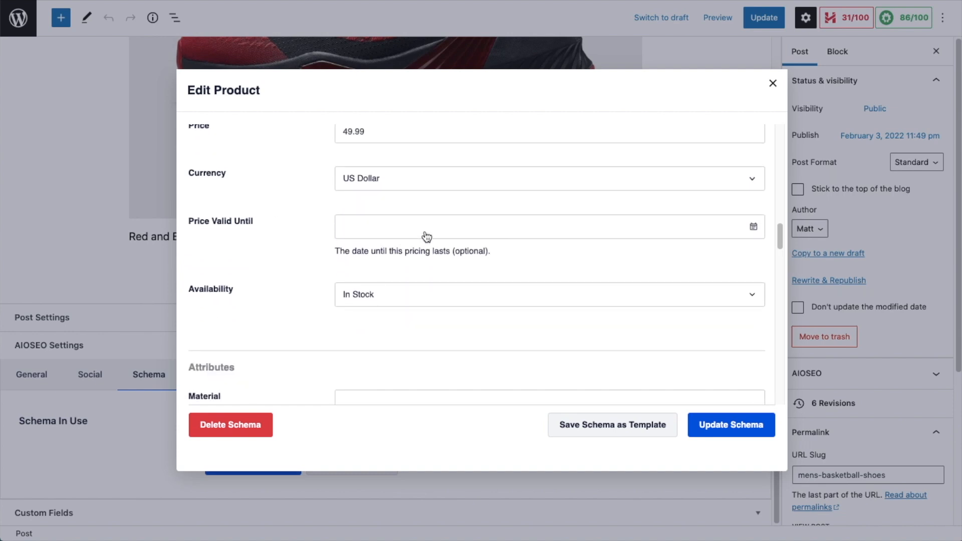
{"action": "left_click", "coordinate": [755, 234]}
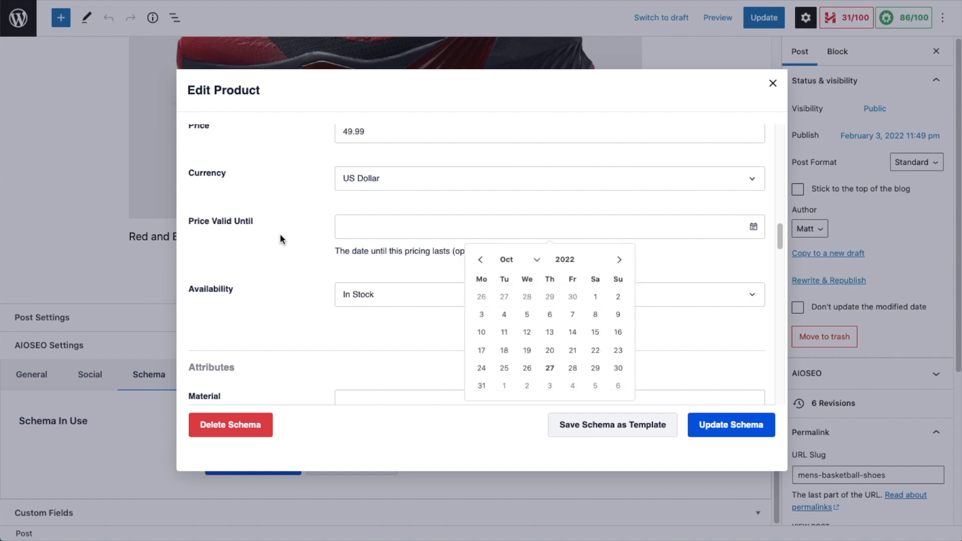
{"action": "left_click", "coordinate": [291, 225]}
Step: Set the offer availability to In Stock
{"action": "scroll", "coordinate": [457, 233], "scroll_direction": "down", "scroll_amount": 3}
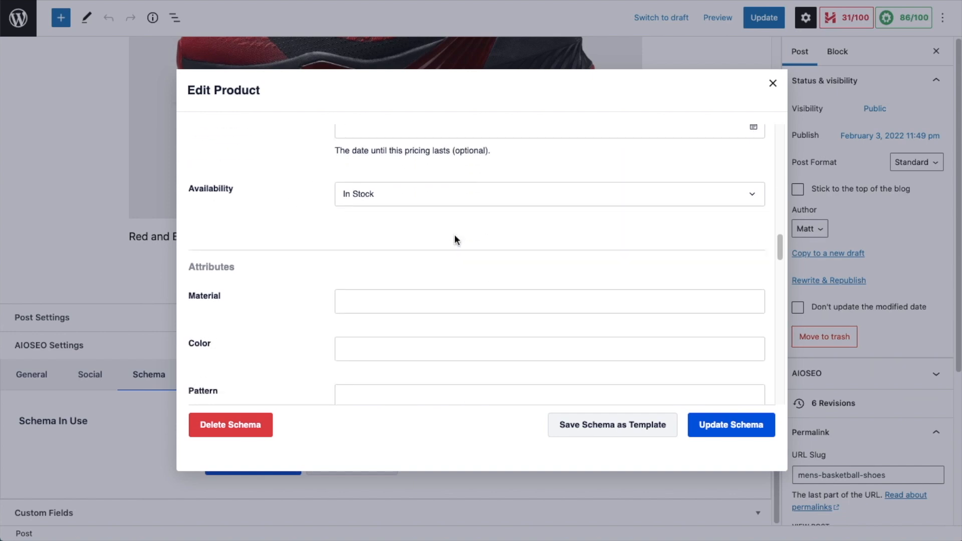
{"action": "left_click", "coordinate": [453, 194]}
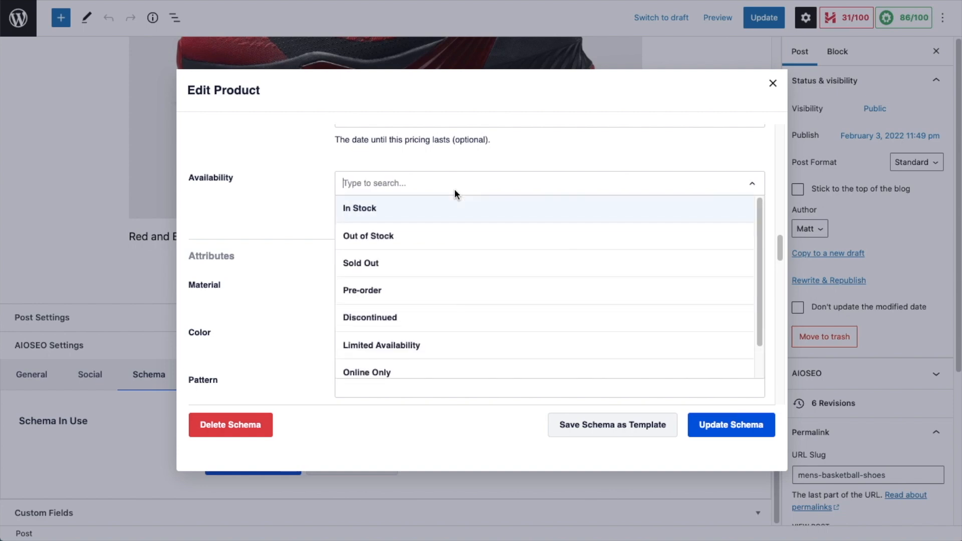
{"action": "scroll", "coordinate": [439, 345], "scroll_direction": "down", "scroll_amount": 1}
{"action": "scroll", "coordinate": [431, 320], "scroll_direction": "up", "scroll_amount": 1}
{"action": "left_click", "coordinate": [382, 207]}
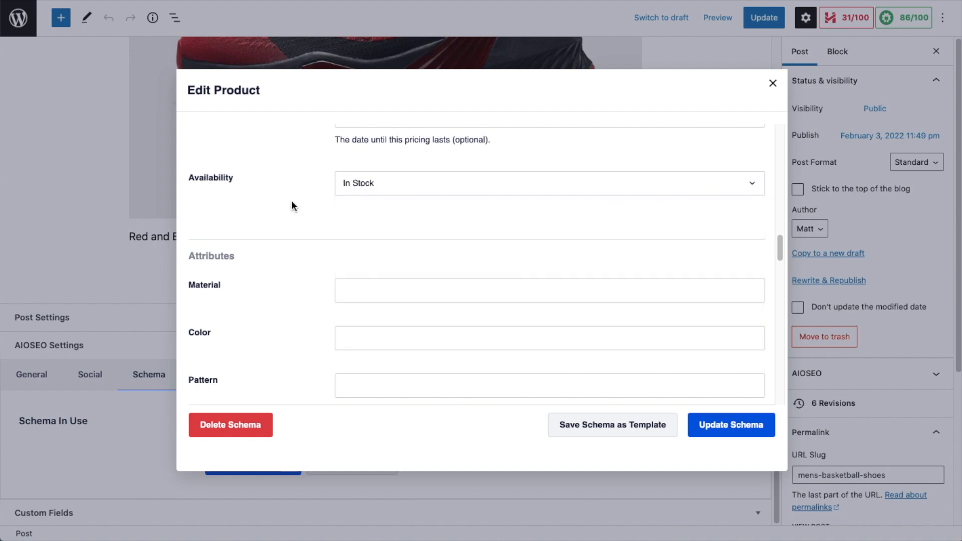
Step: Set the product audience gender to Unisex
{"action": "scroll", "coordinate": [292, 206], "scroll_direction": "down", "scroll_amount": 2}
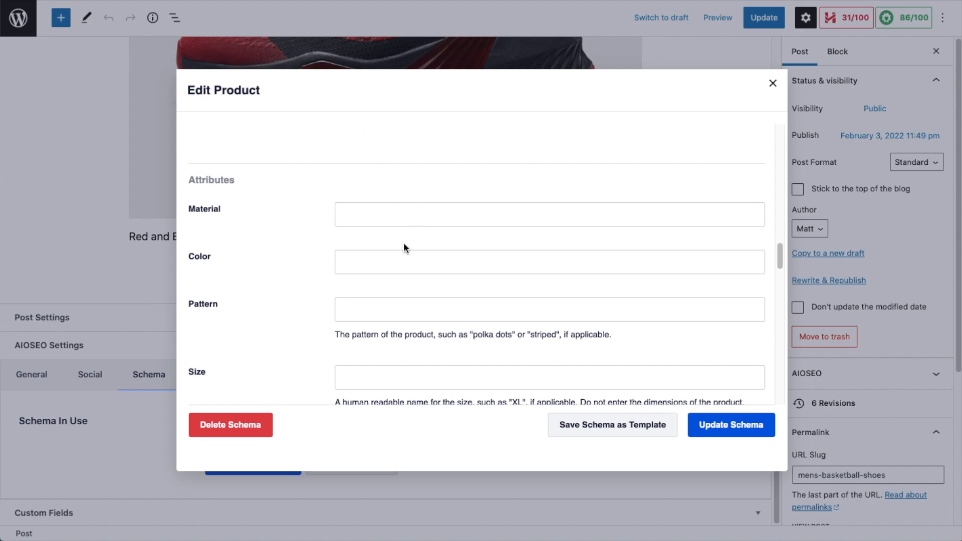
{"action": "scroll", "coordinate": [389, 306], "scroll_direction": "down", "scroll_amount": 4}
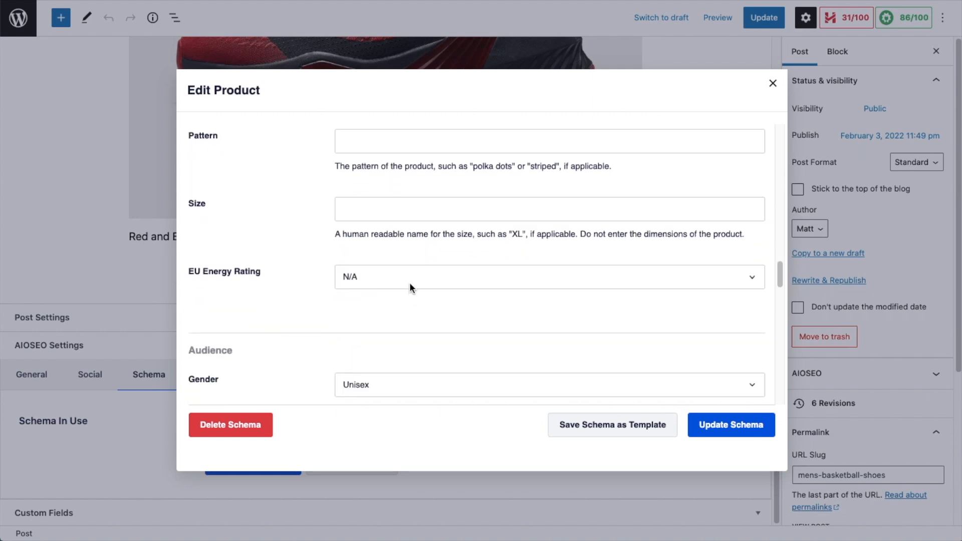
{"action": "scroll", "coordinate": [410, 287], "scroll_direction": "down", "scroll_amount": 2}
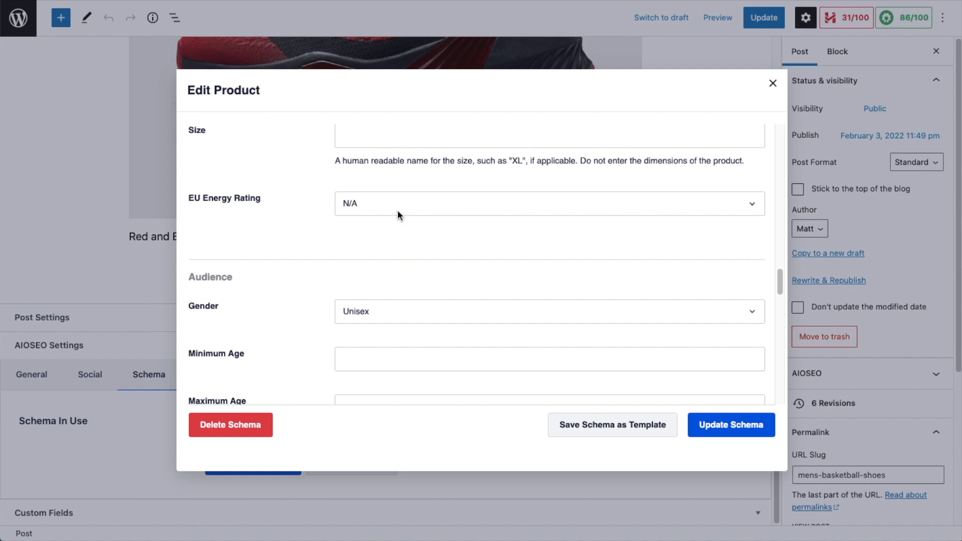
{"action": "scroll", "coordinate": [398, 210], "scroll_direction": "down", "scroll_amount": 3}
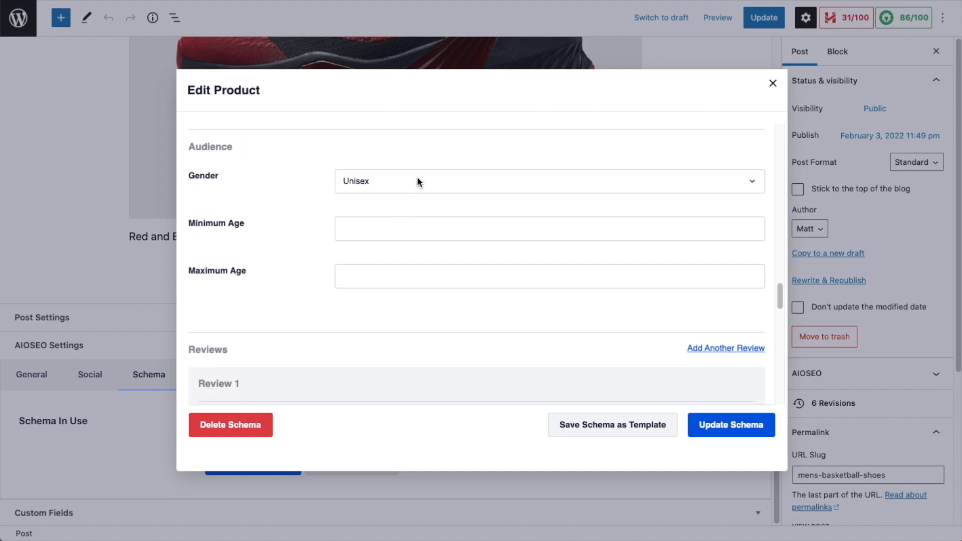
{"action": "scroll", "coordinate": [399, 191], "scroll_direction": "down", "scroll_amount": 1}
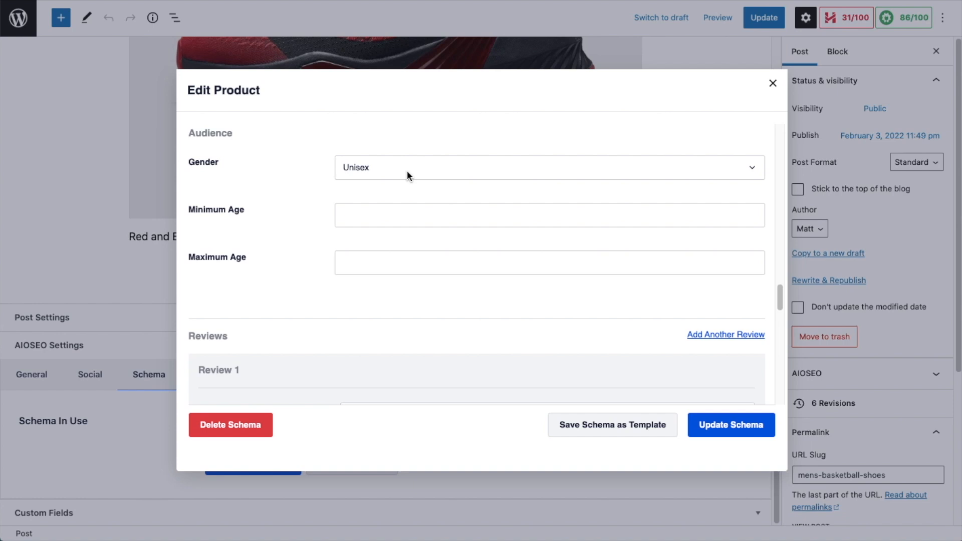
{"action": "left_click", "coordinate": [407, 171]}
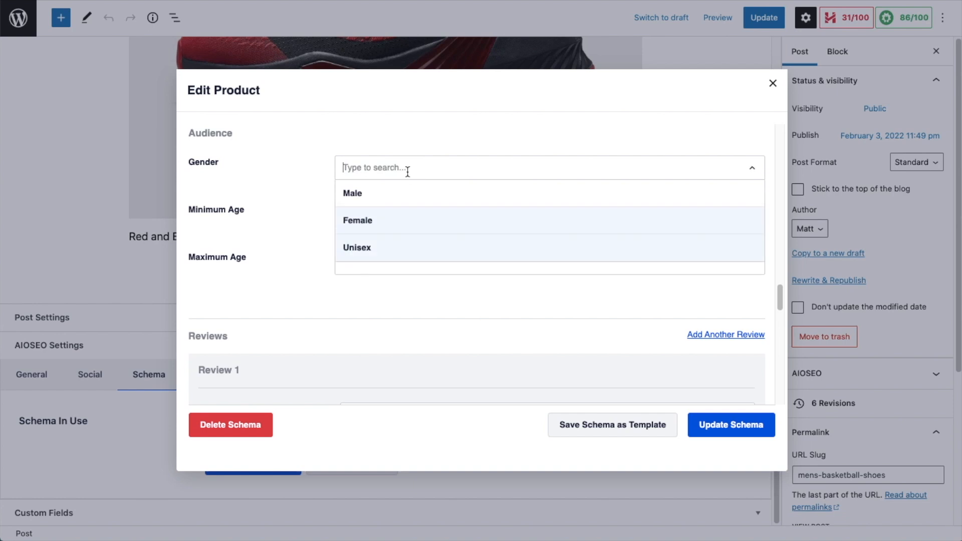
{"action": "left_click", "coordinate": [382, 248]}
Step: Examine the Review 1 rating value, headline, content and author fields of the Product schema
{"action": "scroll", "coordinate": [279, 186], "scroll_direction": "down", "scroll_amount": 1}
{"action": "scroll", "coordinate": [280, 185], "scroll_direction": "down", "scroll_amount": 1}
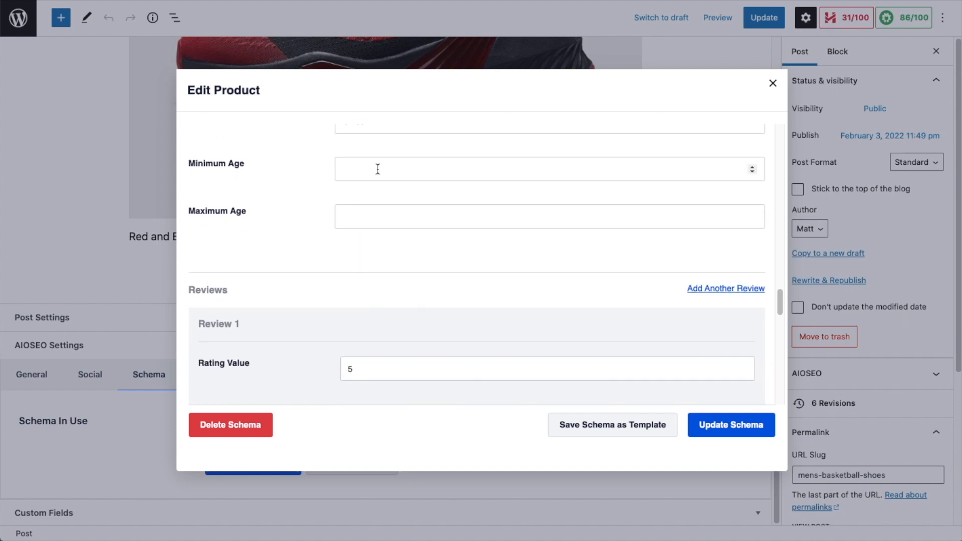
{"action": "scroll", "coordinate": [386, 224], "scroll_direction": "down", "scroll_amount": 4}
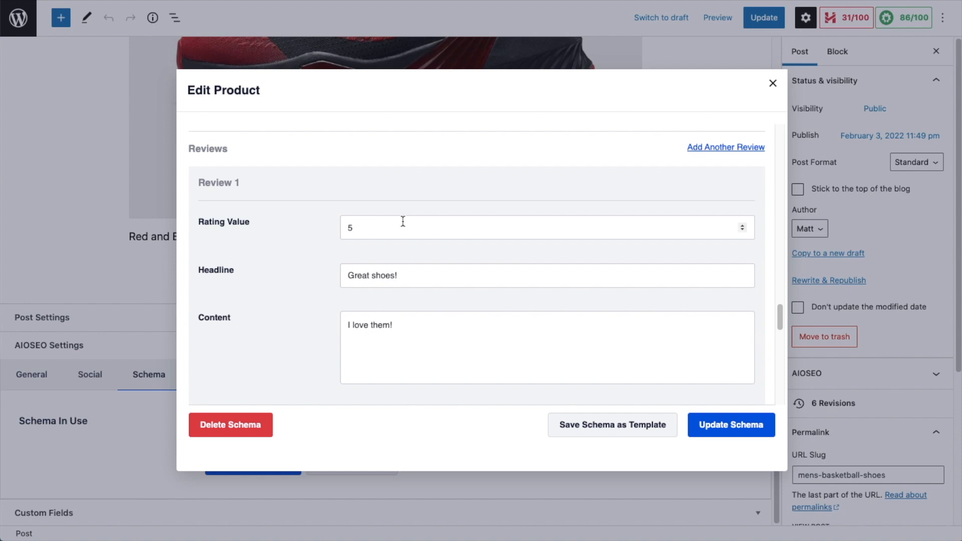
{"action": "scroll", "coordinate": [459, 212], "scroll_direction": "down", "scroll_amount": 1}
{"action": "scroll", "coordinate": [320, 230], "scroll_direction": "down", "scroll_amount": 1}
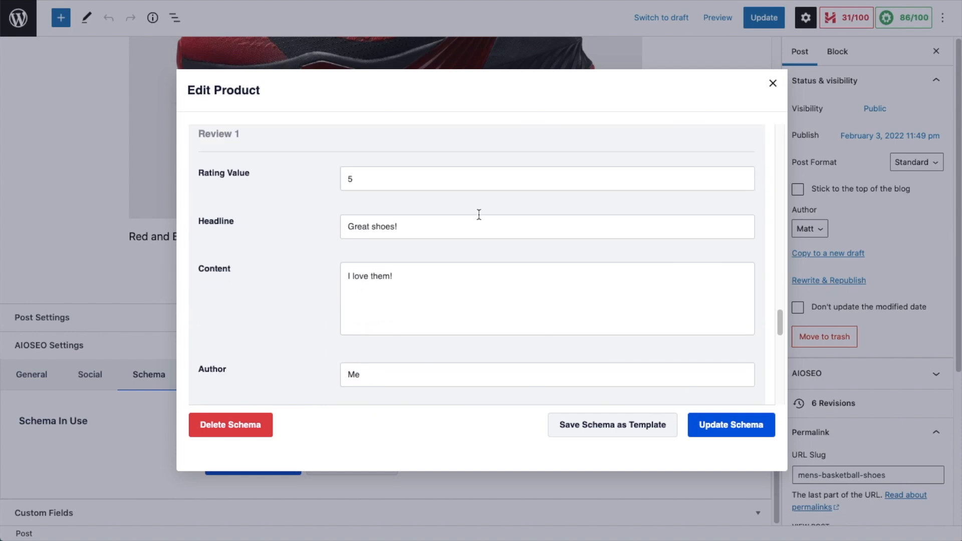
{"action": "scroll", "coordinate": [427, 226], "scroll_direction": "down", "scroll_amount": 3}
{"action": "scroll", "coordinate": [428, 225], "scroll_direction": "down", "scroll_amount": 3}
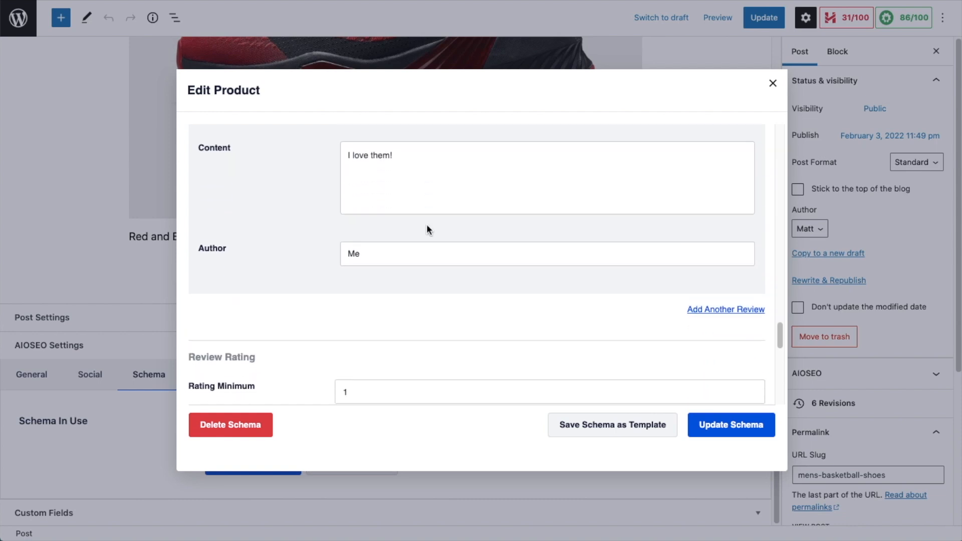
{"action": "scroll", "coordinate": [359, 214], "scroll_direction": "up", "scroll_amount": 5}
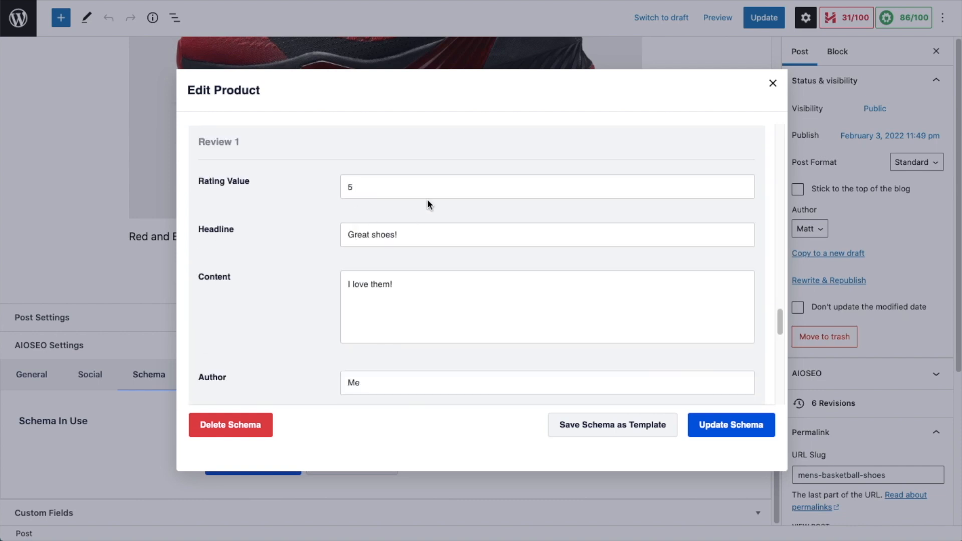
Step: Add a second review to the Product schema and set its rating value to 5
{"action": "scroll", "coordinate": [428, 200], "scroll_direction": "down", "scroll_amount": 3}
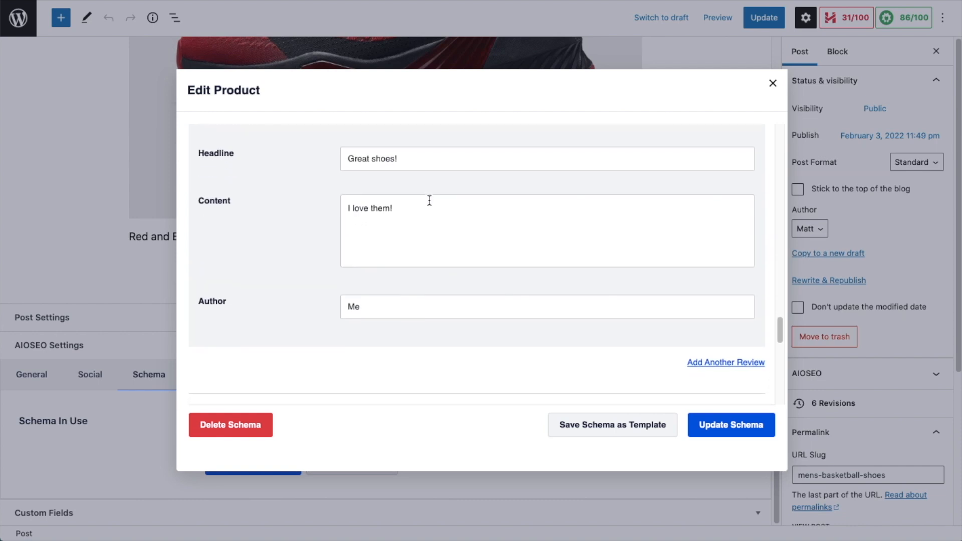
{"action": "scroll", "coordinate": [430, 201], "scroll_direction": "down", "scroll_amount": 1}
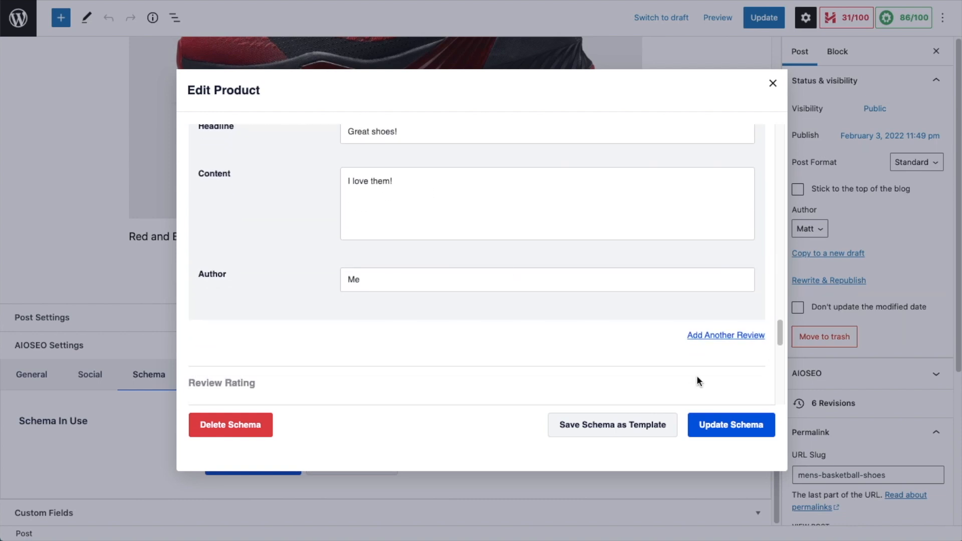
{"action": "left_click", "coordinate": [724, 343]}
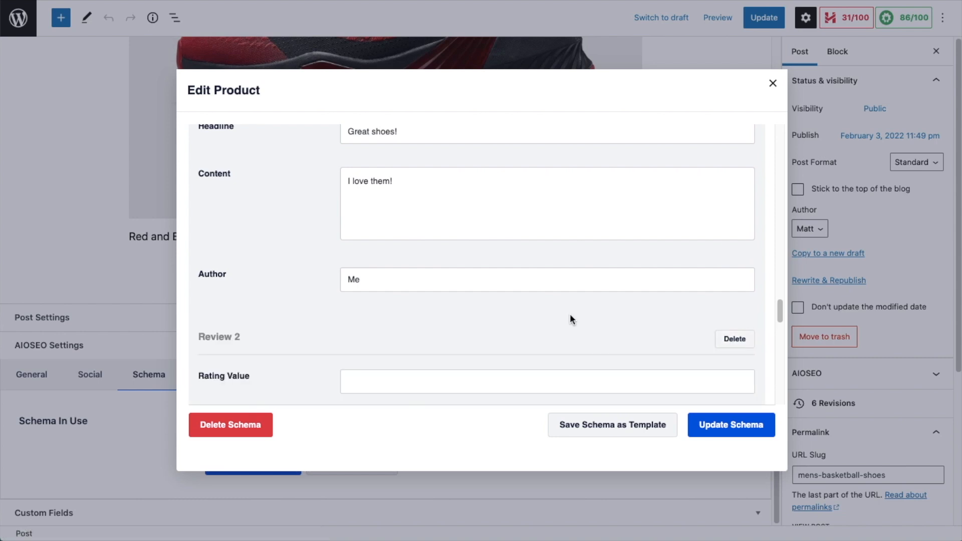
{"action": "scroll", "coordinate": [571, 318], "scroll_direction": "down", "scroll_amount": 4}
{"action": "scroll", "coordinate": [570, 314], "scroll_direction": "down", "scroll_amount": 3}
{"action": "left_click", "coordinate": [393, 199]}
{"action": "type", "text": "5"}
Step: Set Review 2's headline to "My new favorite shoes!" and its content to "Love them!"
{"action": "left_click", "coordinate": [411, 238]}
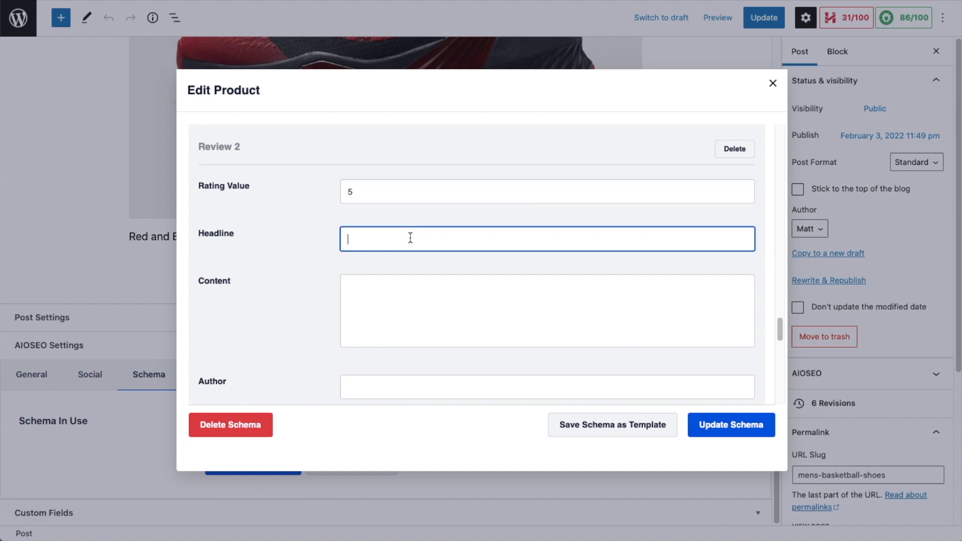
{"action": "type", "text": "My new favorite shoes!"}
{"action": "key", "text": "Tab"}
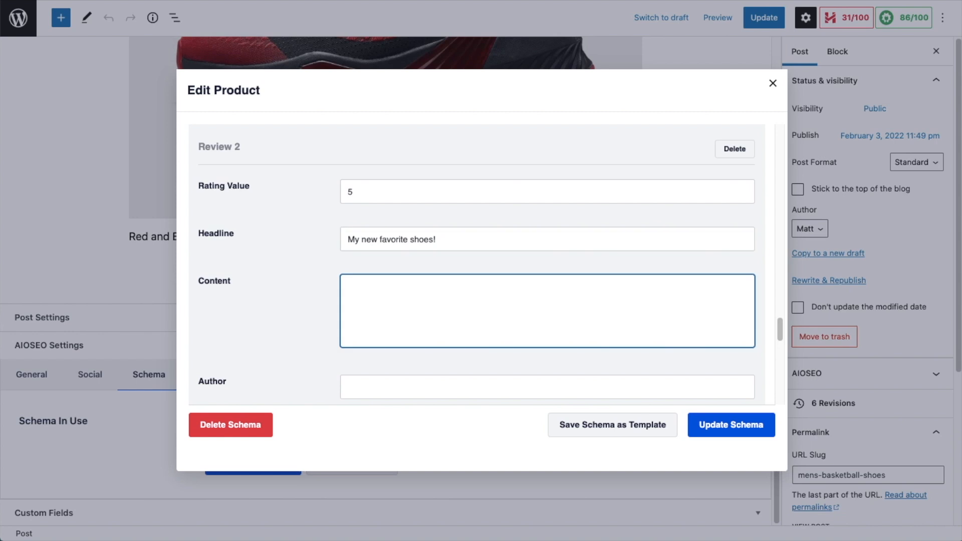
{"action": "type", "text": "Love m them!"}
Step: Enter the reviewer's full name as Review 2's author
{"action": "scroll", "coordinate": [423, 245], "scroll_direction": "down", "scroll_amount": 3}
{"action": "left_click", "coordinate": [394, 261]}
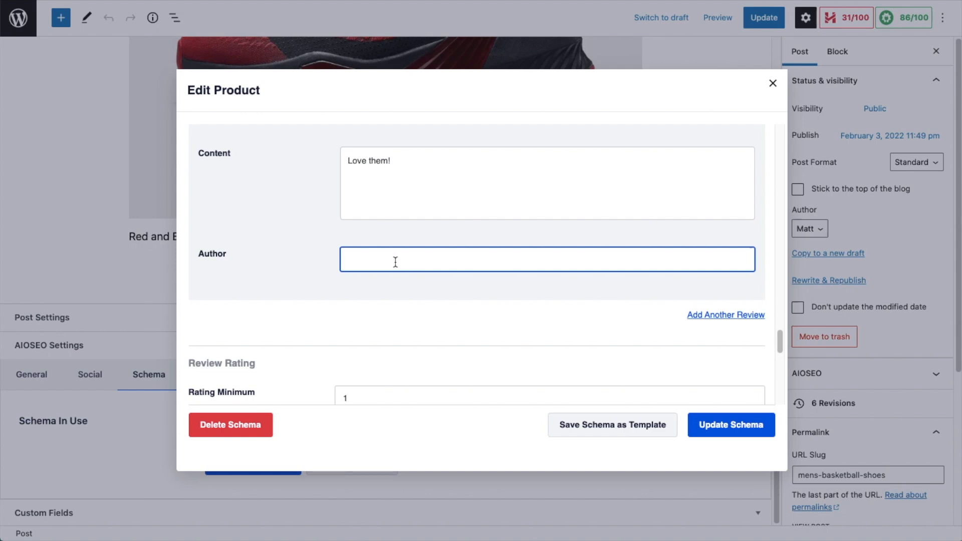
Step: Examine the review rating range and the shipping destination fields of the Product schema
{"action": "scroll", "coordinate": [413, 218], "scroll_direction": "down", "scroll_amount": 4}
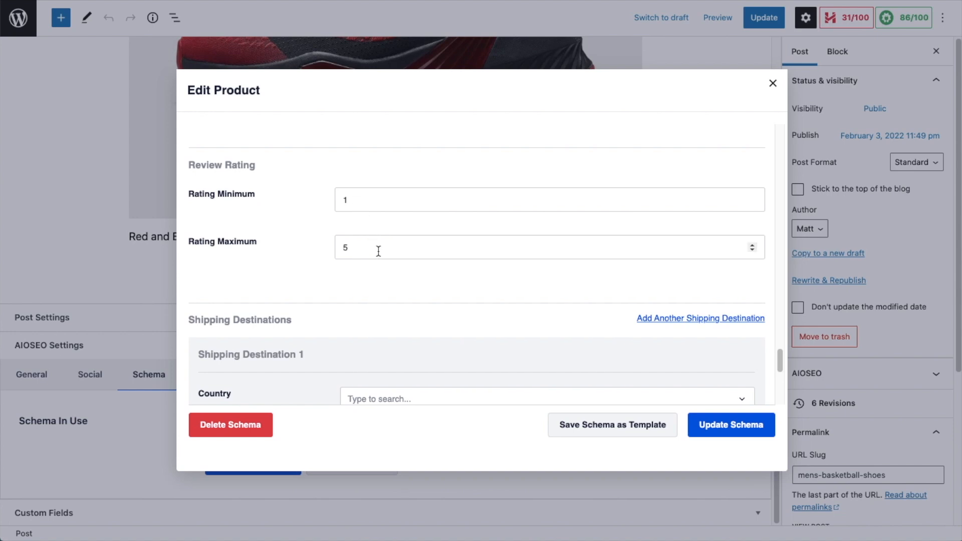
{"action": "left_click", "coordinate": [752, 245]}
{"action": "left_click", "coordinate": [753, 246]}
{"action": "left_click", "coordinate": [753, 245]}
{"action": "left_click", "coordinate": [754, 251]}
{"action": "left_click", "coordinate": [753, 250]}
{"action": "scroll", "coordinate": [352, 252], "scroll_direction": "up", "scroll_amount": 6}
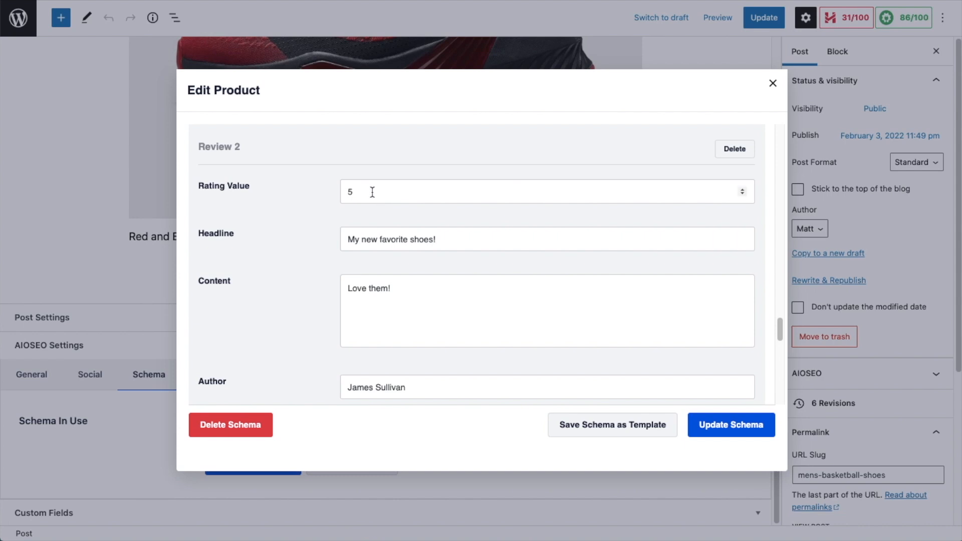
{"action": "scroll", "coordinate": [373, 192], "scroll_direction": "down", "scroll_amount": 5}
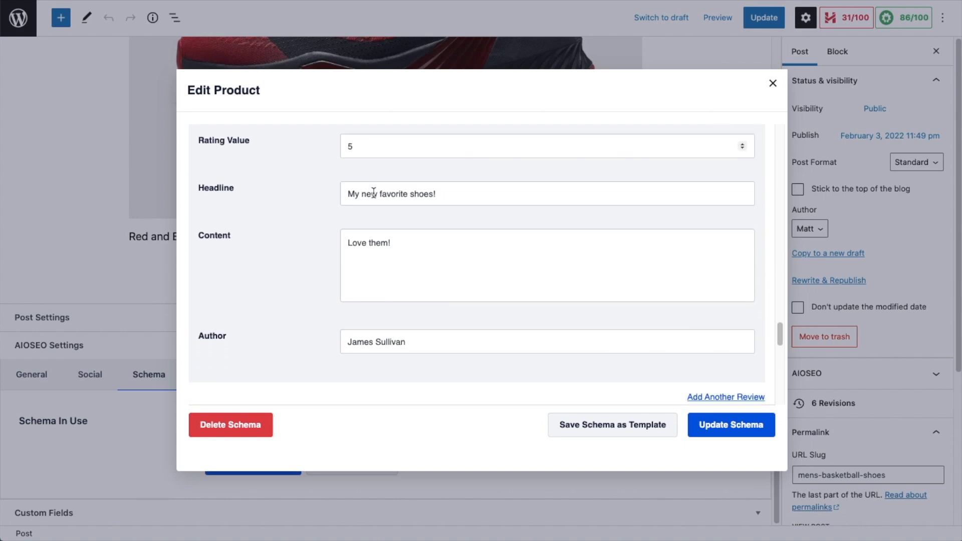
{"action": "scroll", "coordinate": [374, 192], "scroll_direction": "down", "scroll_amount": 3}
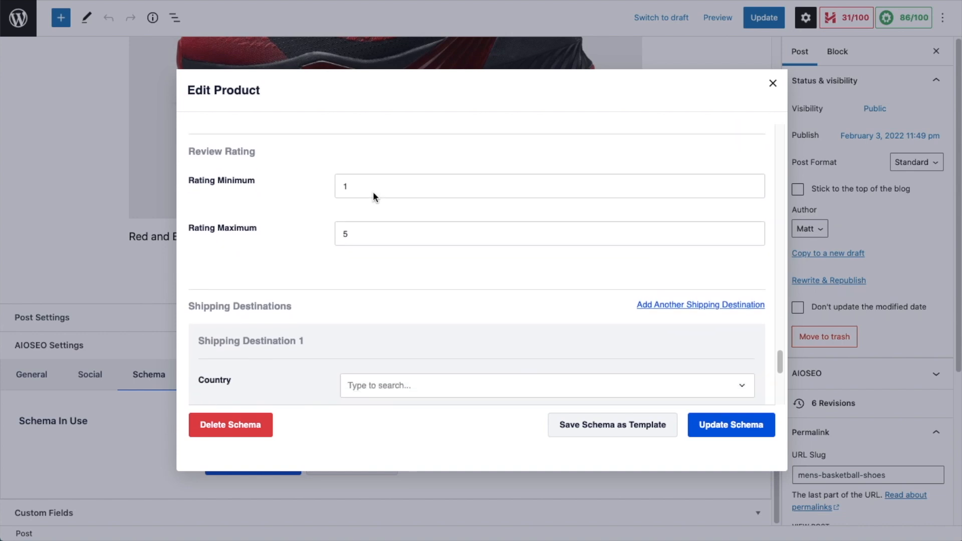
{"action": "scroll", "coordinate": [373, 193], "scroll_direction": "down", "scroll_amount": 2}
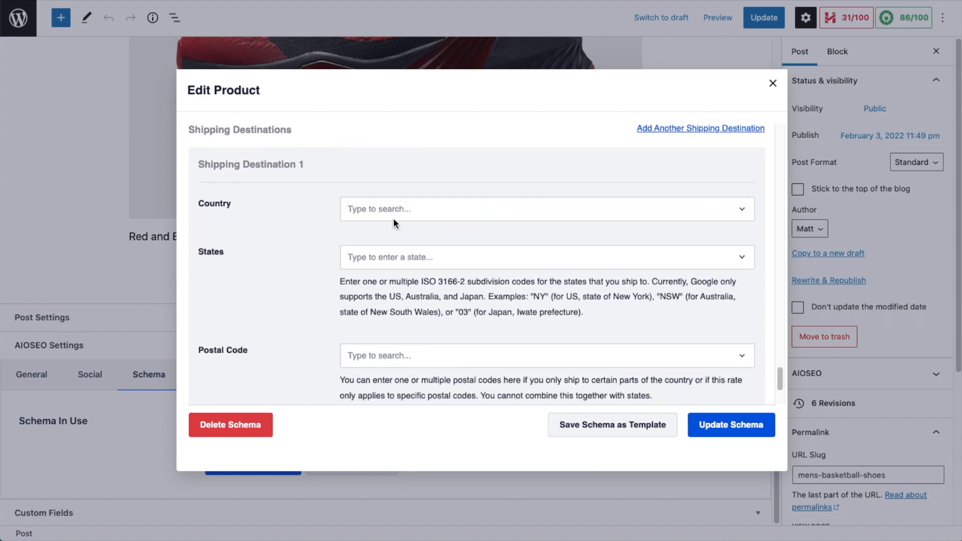
{"action": "scroll", "coordinate": [465, 200], "scroll_direction": "down", "scroll_amount": 1}
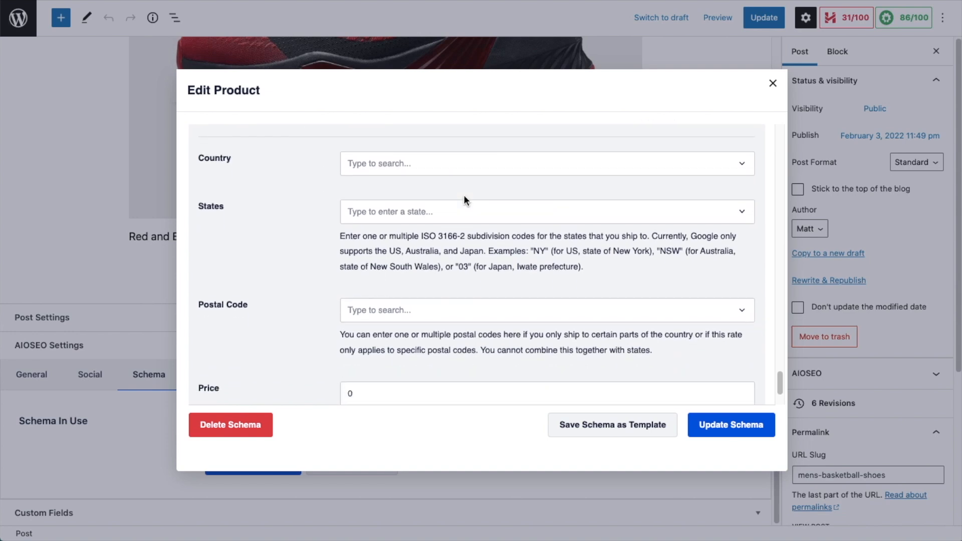
{"action": "scroll", "coordinate": [464, 197], "scroll_direction": "down", "scroll_amount": 2}
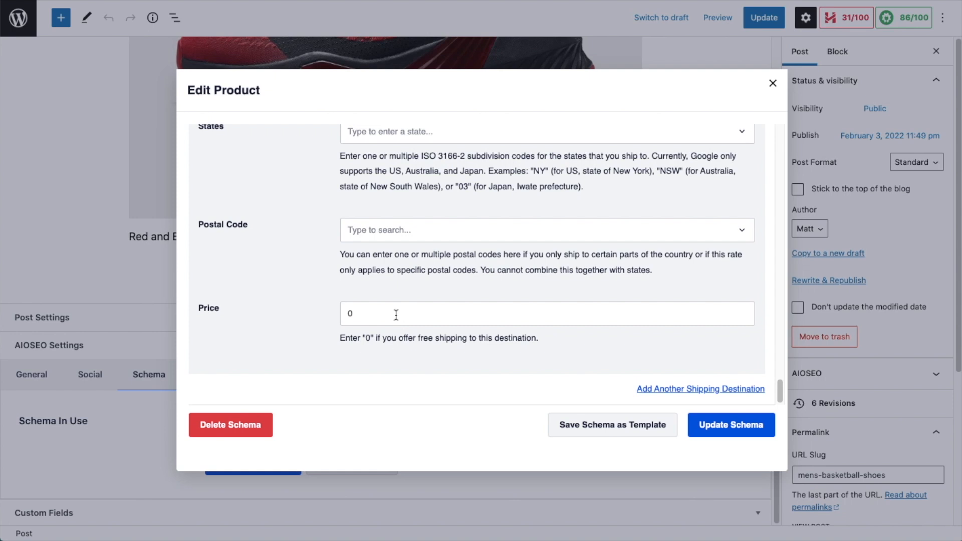
{"action": "scroll", "coordinate": [330, 311], "scroll_direction": "up", "scroll_amount": 8}
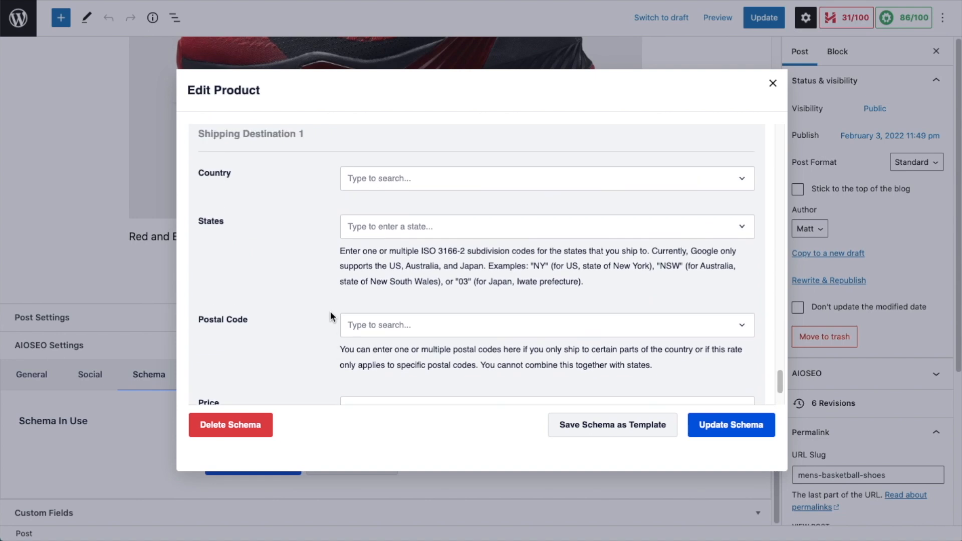
{"action": "scroll", "coordinate": [329, 312], "scroll_direction": "up", "scroll_amount": 5}
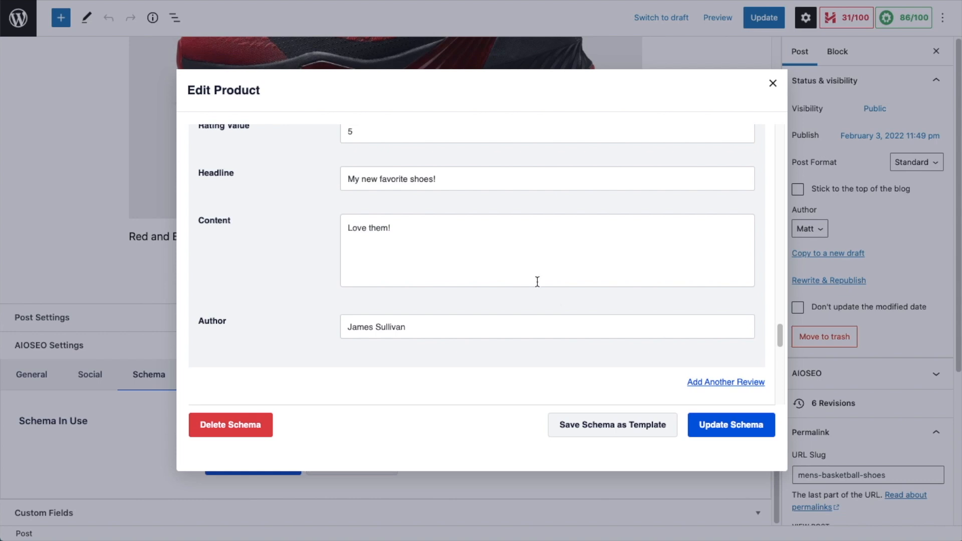
{"action": "scroll", "coordinate": [538, 280], "scroll_direction": "down", "scroll_amount": 8}
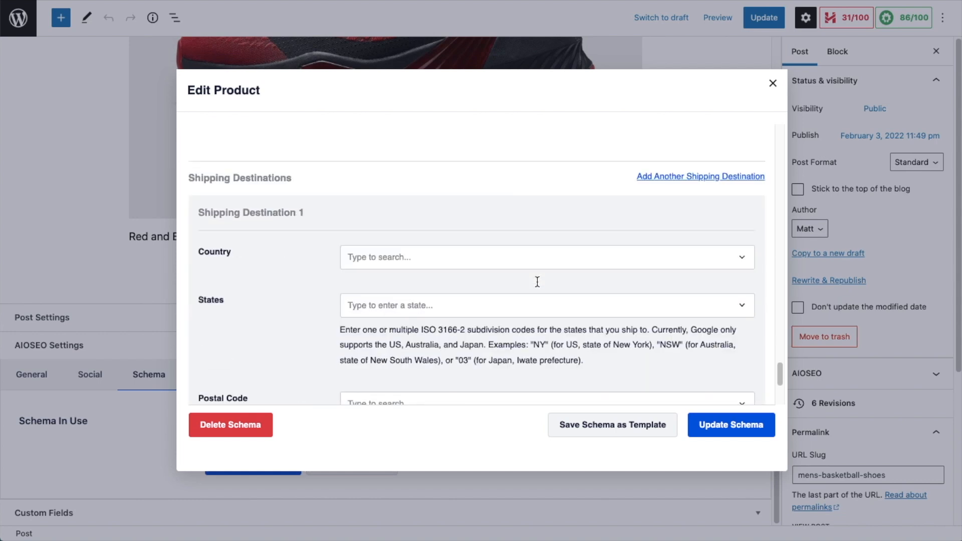
Step: Save the Product schema changes and update the post
{"action": "left_click", "coordinate": [724, 428]}
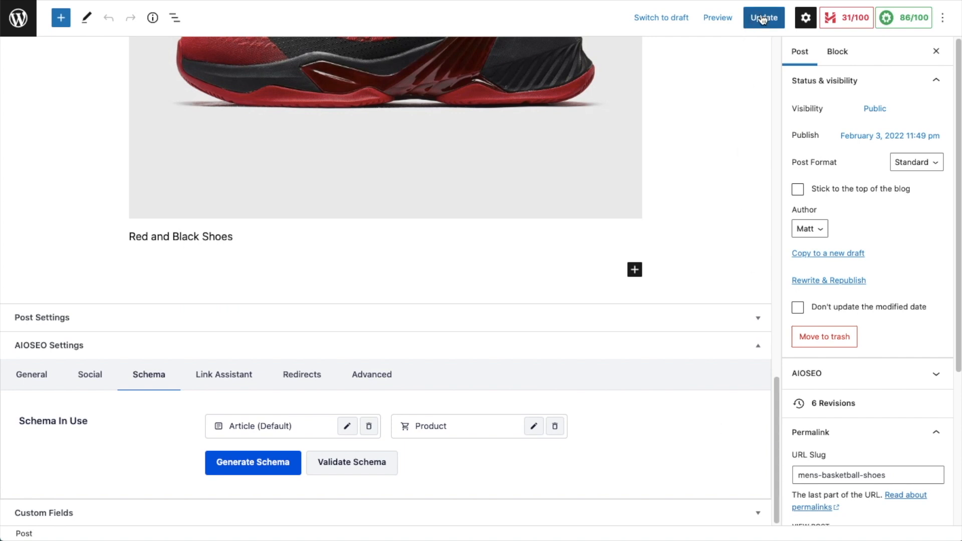
{"action": "left_click", "coordinate": [762, 19]}
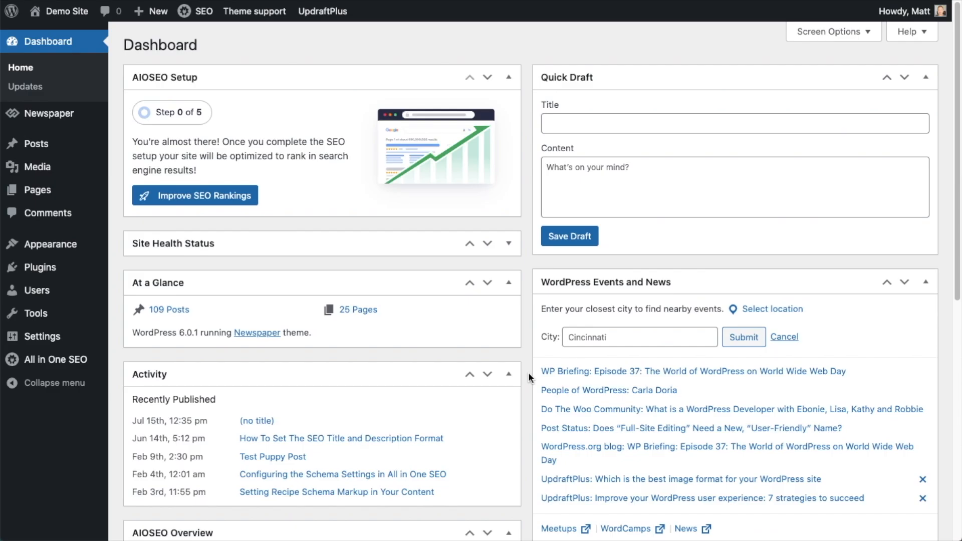
Step: Open the Test Puppy Post for editing from the posts list
{"action": "mouse_move", "coordinate": [38, 146]}
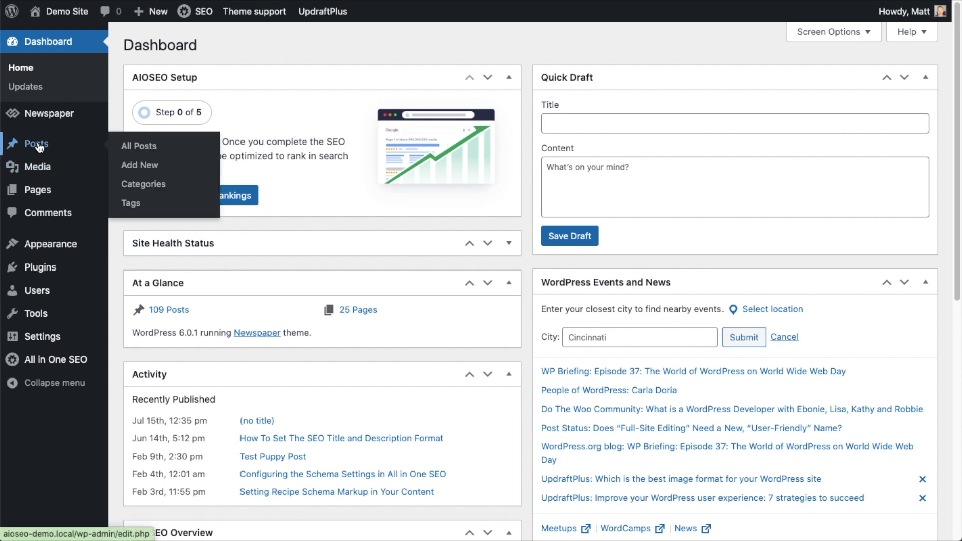
{"action": "left_click", "coordinate": [39, 147]}
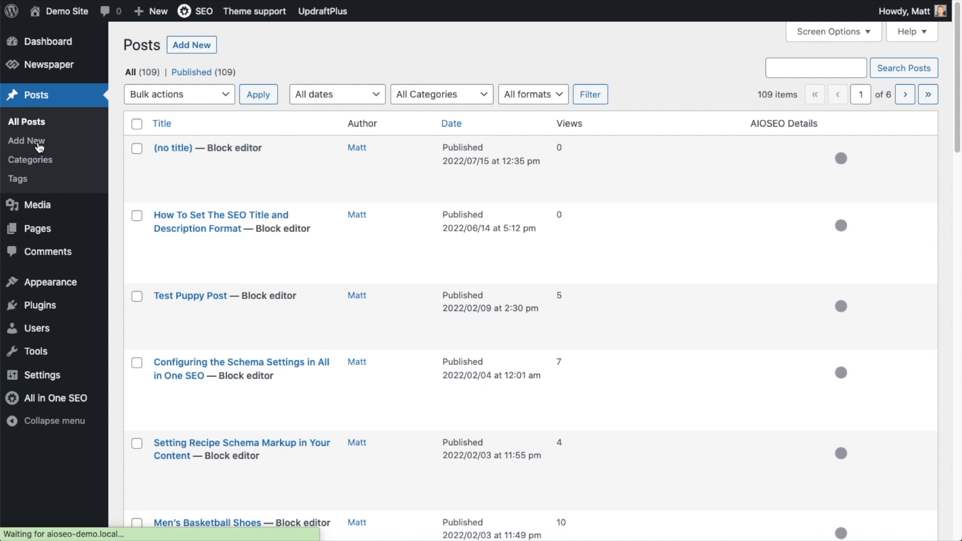
{"action": "scroll", "coordinate": [404, 209], "scroll_direction": "down", "scroll_amount": 3}
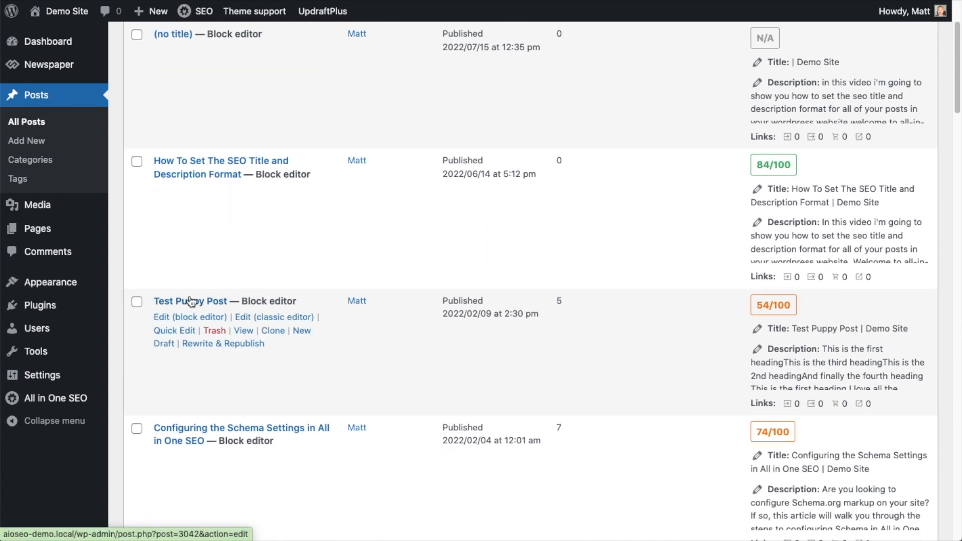
{"action": "left_click", "coordinate": [189, 305]}
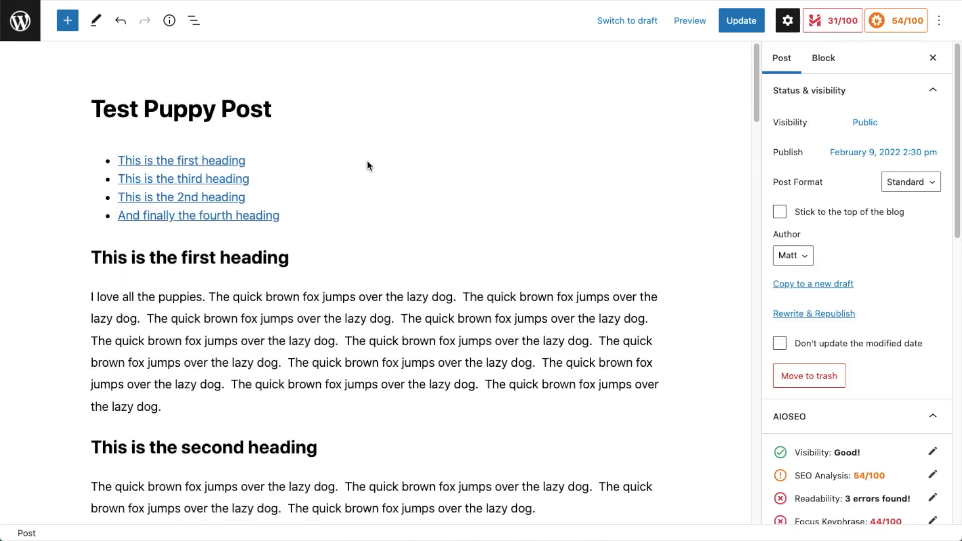
Step: Insert an AIOSEO - FAQ block after the post's first paragraph
{"action": "scroll", "coordinate": [367, 166], "scroll_direction": "down", "scroll_amount": 5}
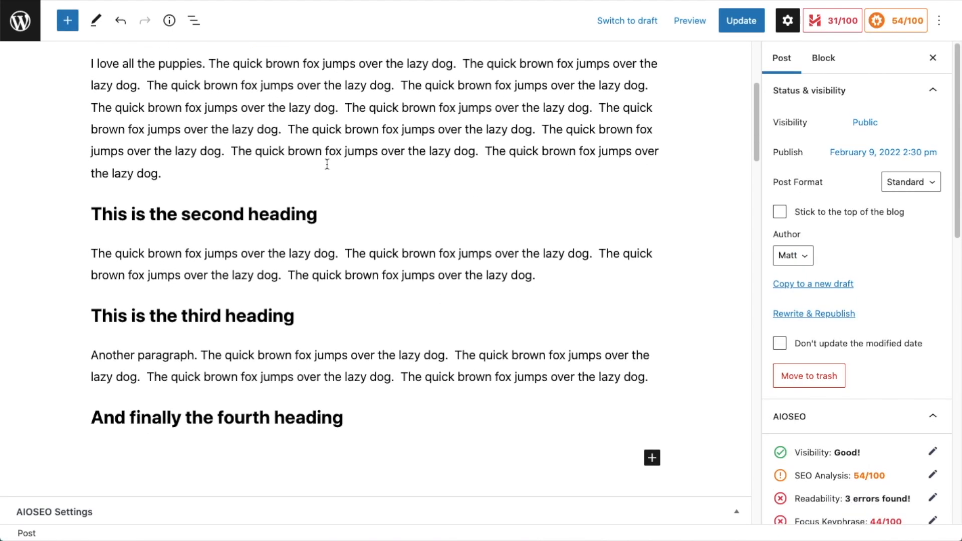
{"action": "left_click", "coordinate": [177, 175]}
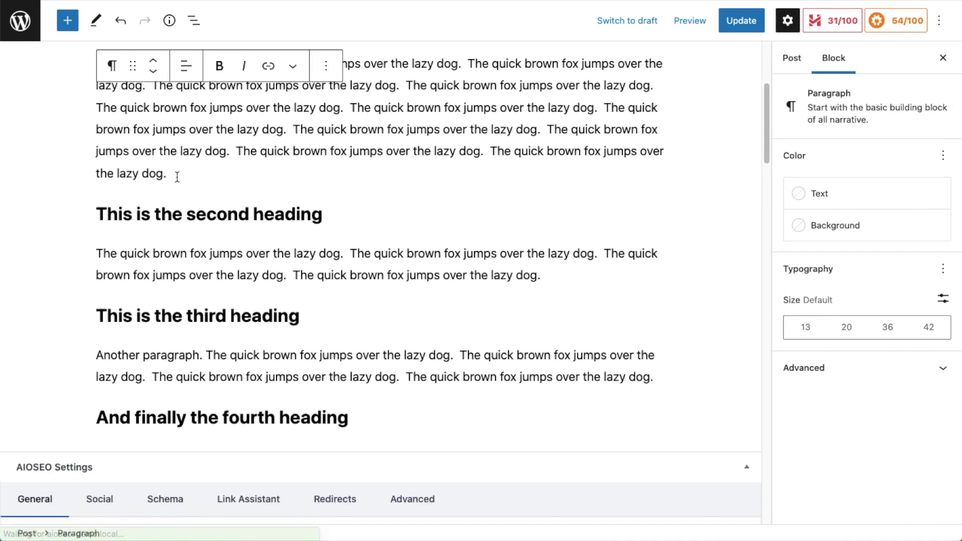
{"action": "key", "text": "Return"}
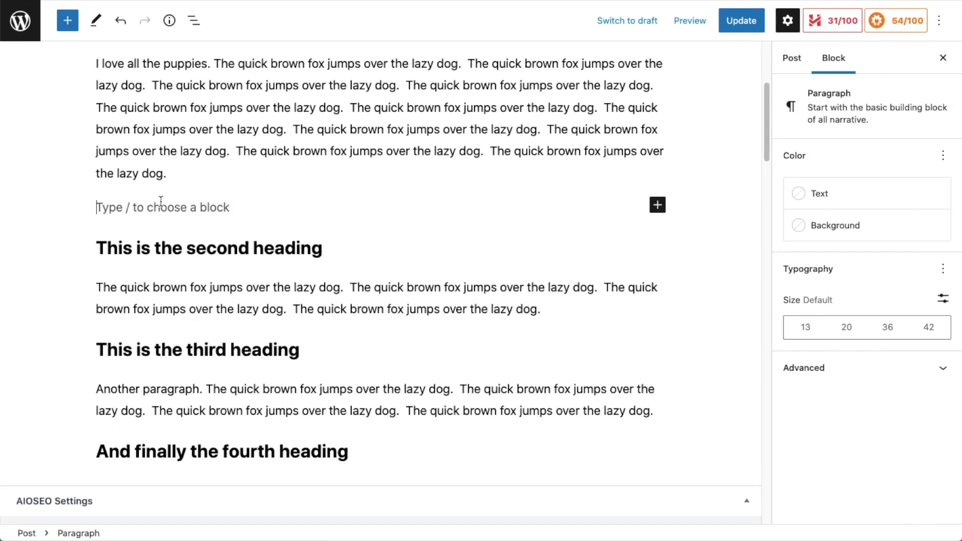
{"action": "left_click", "coordinate": [660, 205]}
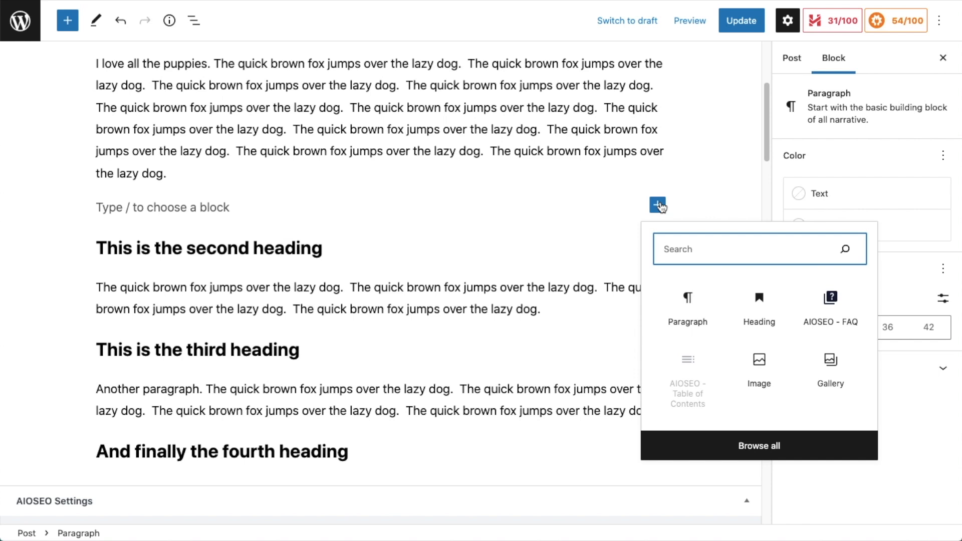
{"action": "type", "text": "FA"}
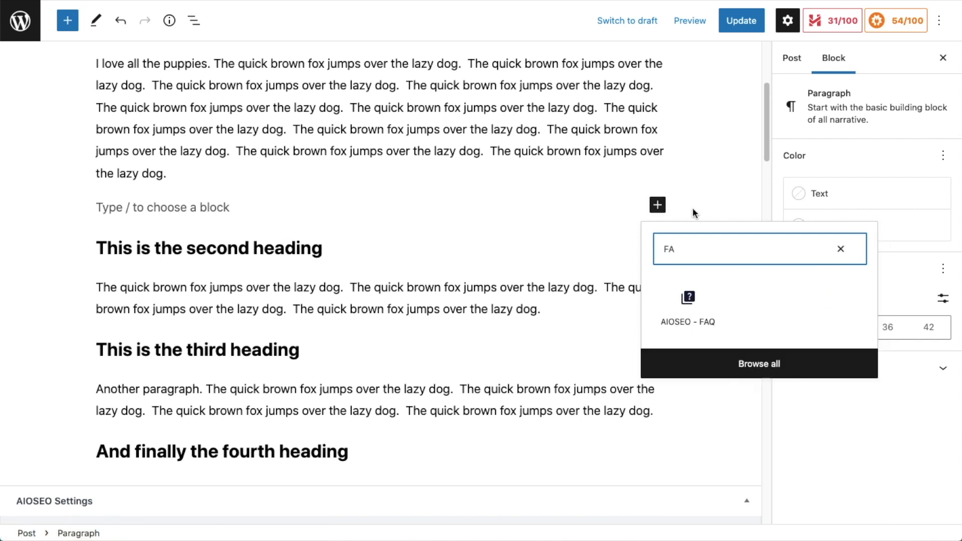
{"action": "left_click", "coordinate": [690, 306]}
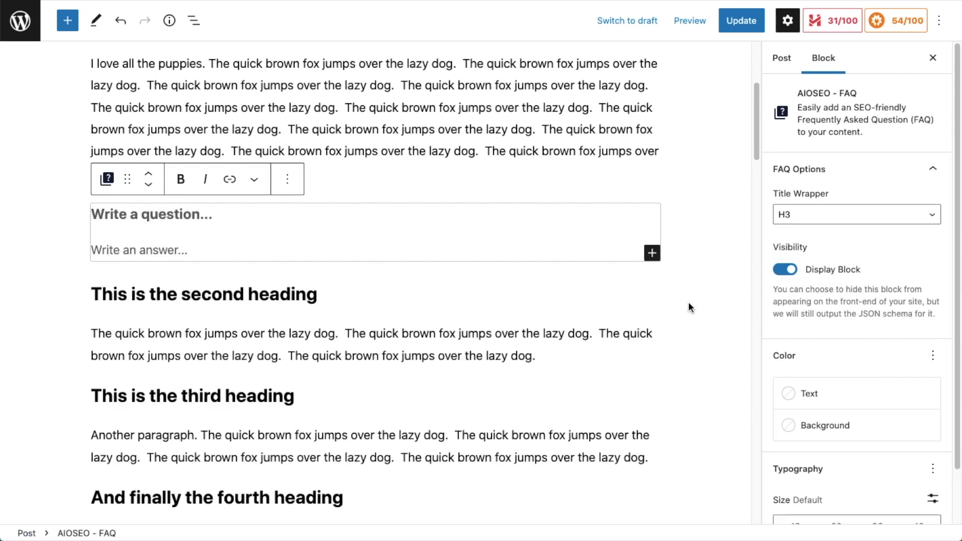
Step: Enter the FAQ question "What color is the sky?" with the answer "The sky is blue"
{"action": "type", "text": "What color is the sky?"}
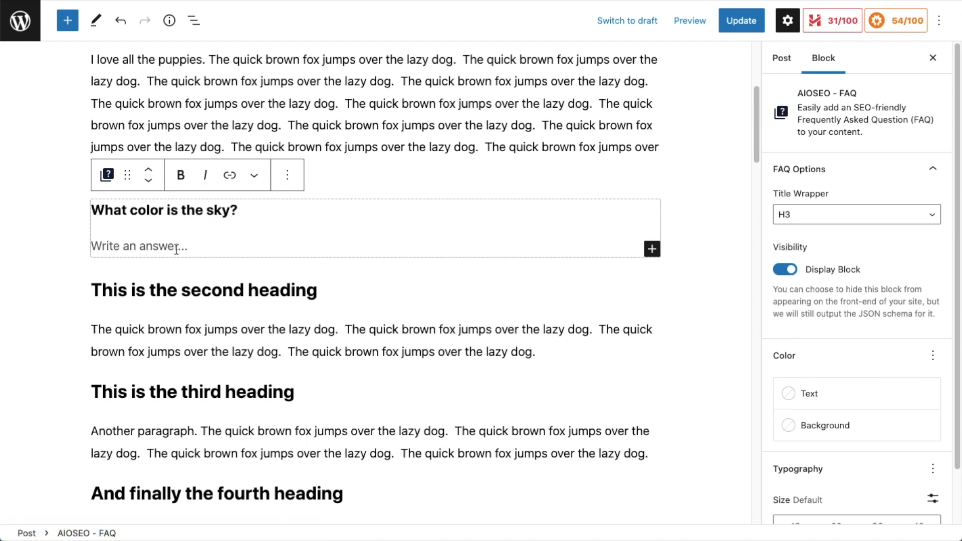
{"action": "left_click", "coordinate": [177, 249]}
{"action": "type", "text": "The sky is blue"}
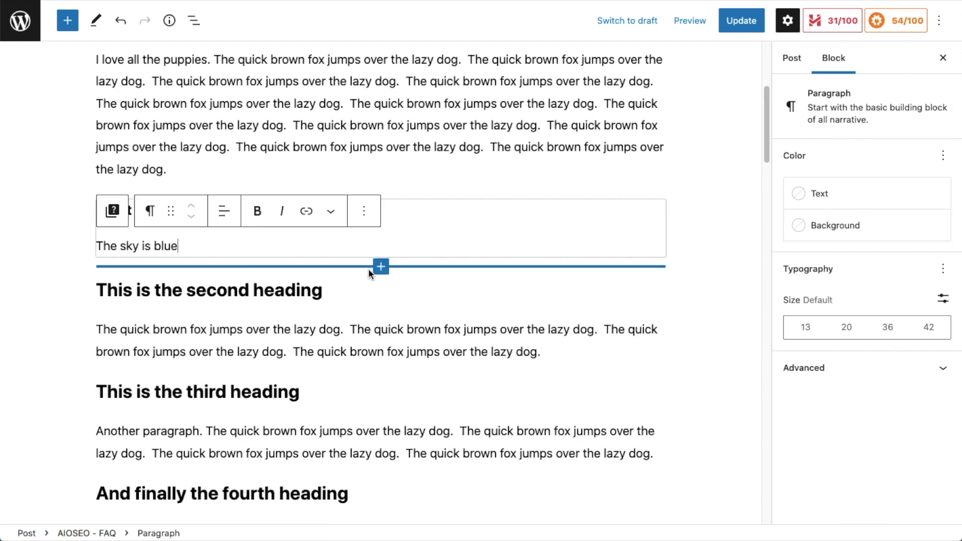
Step: Add a second FAQ block asking "What color is the sun" answered "Kind of white, kind of yellow, sometimes orange."
{"action": "left_click", "coordinate": [380, 268]}
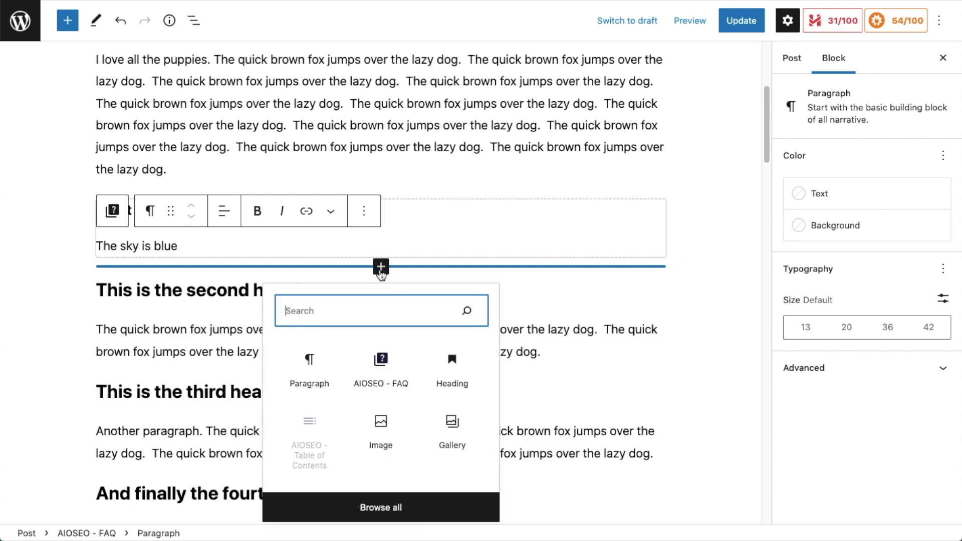
{"action": "left_click", "coordinate": [380, 362]}
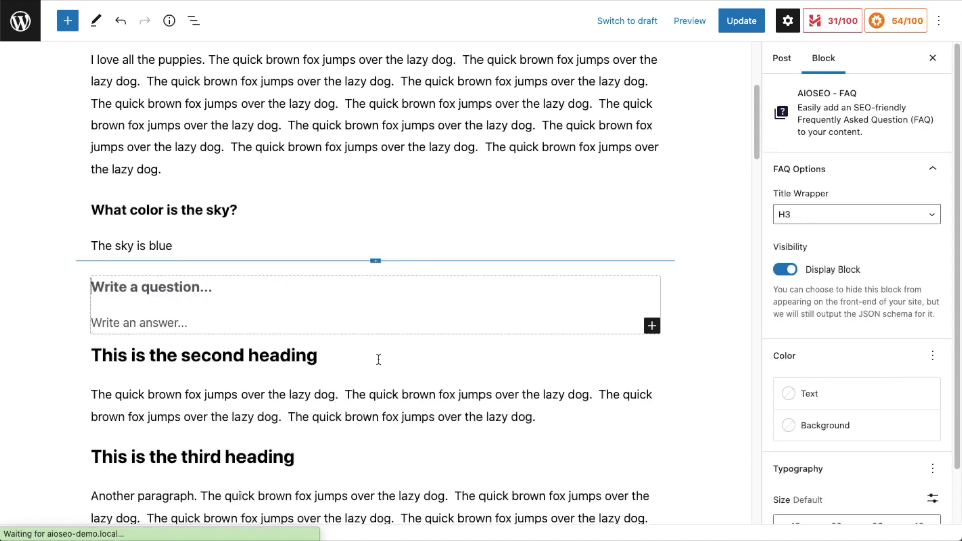
{"action": "type", "text": "What color is the sun"}
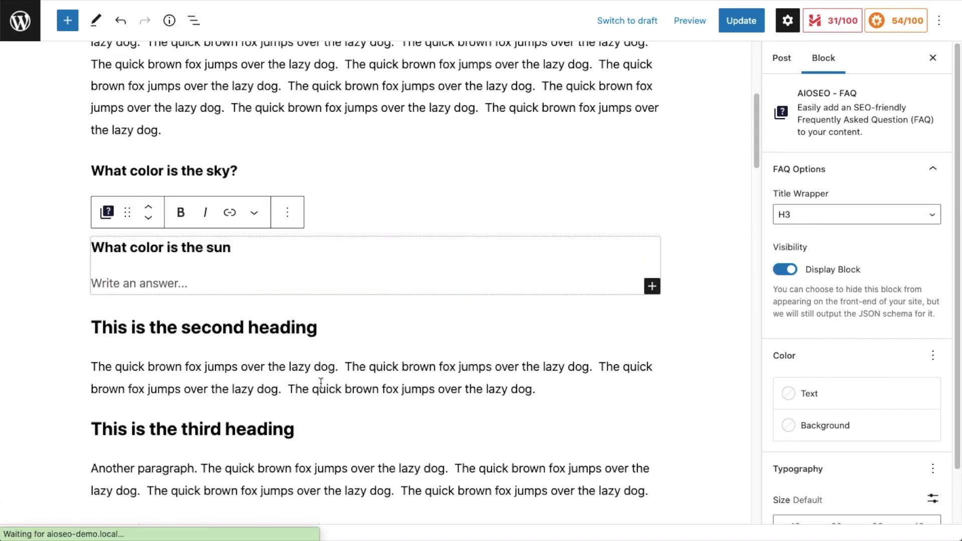
{"action": "key", "text": "Return"}
{"action": "type", "text": "Kind of white, kind o"}
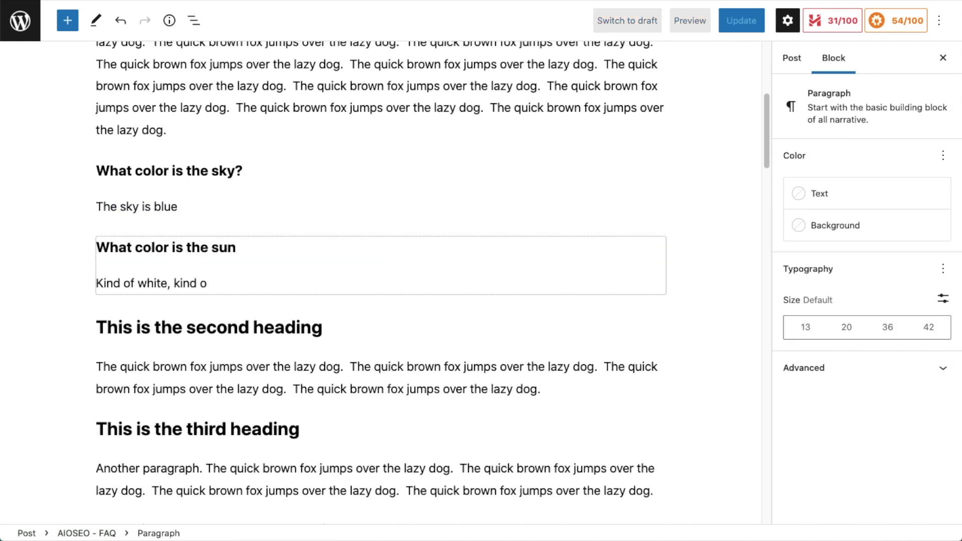
{"action": "type", "text": "f yellow, sometimes orange."}
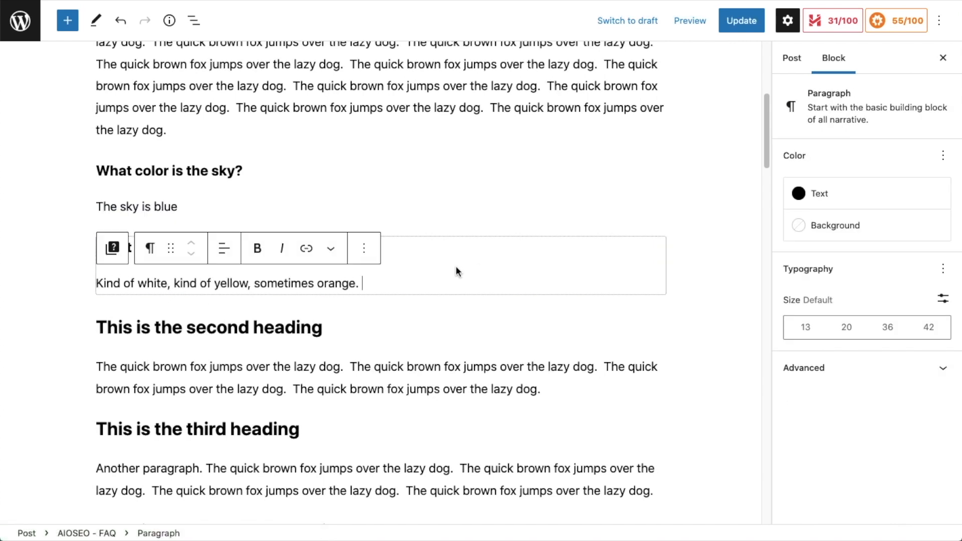
Step: Give the sun answer paragraph a pale cyan blue background and black text colour
{"action": "left_click", "coordinate": [870, 196]}
{"action": "left_click", "coordinate": [614, 265]}
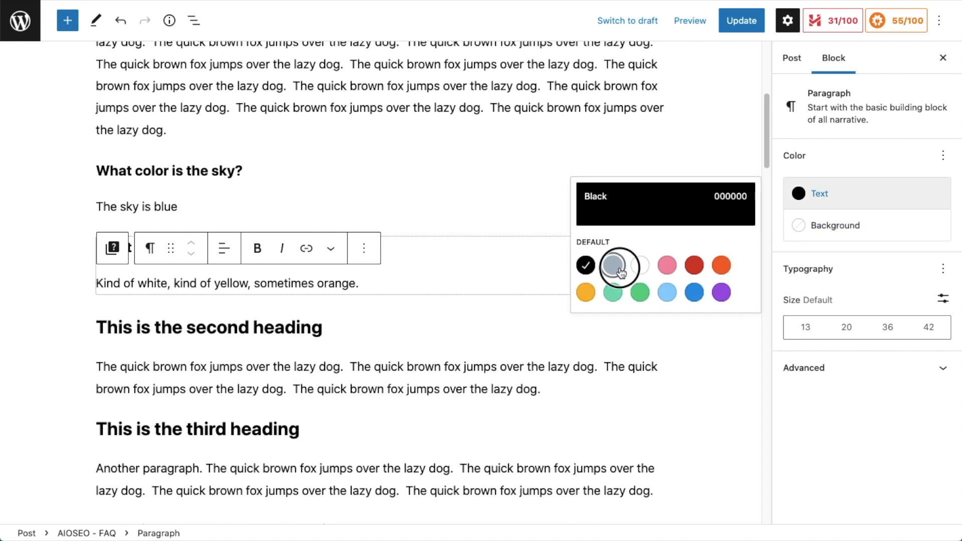
{"action": "left_click", "coordinate": [832, 226]}
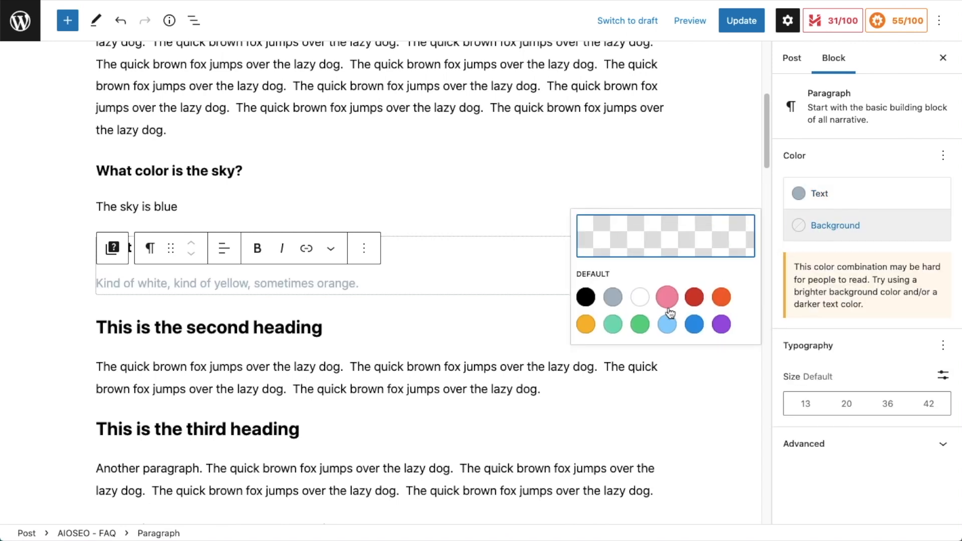
{"action": "left_click", "coordinate": [663, 327]}
{"action": "left_click", "coordinate": [825, 188]}
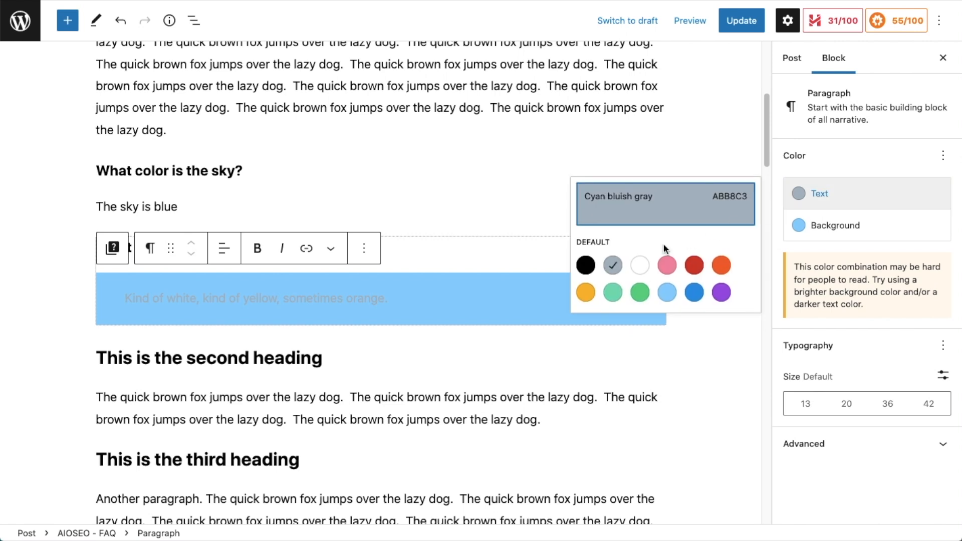
{"action": "left_click", "coordinate": [586, 265]}
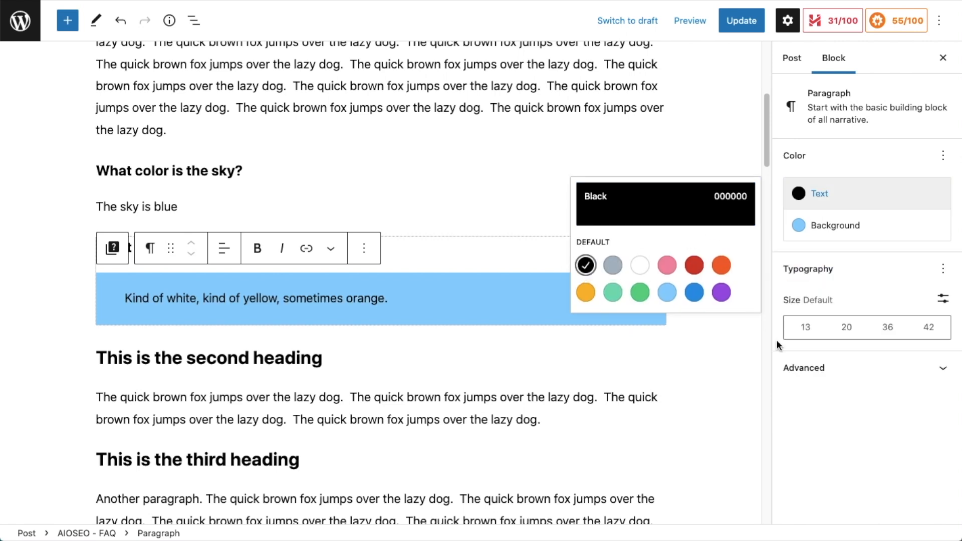
Step: Set the sun answer paragraph's font size to 20 (Medium)
{"action": "left_click", "coordinate": [853, 328]}
{"action": "left_click", "coordinate": [886, 327]}
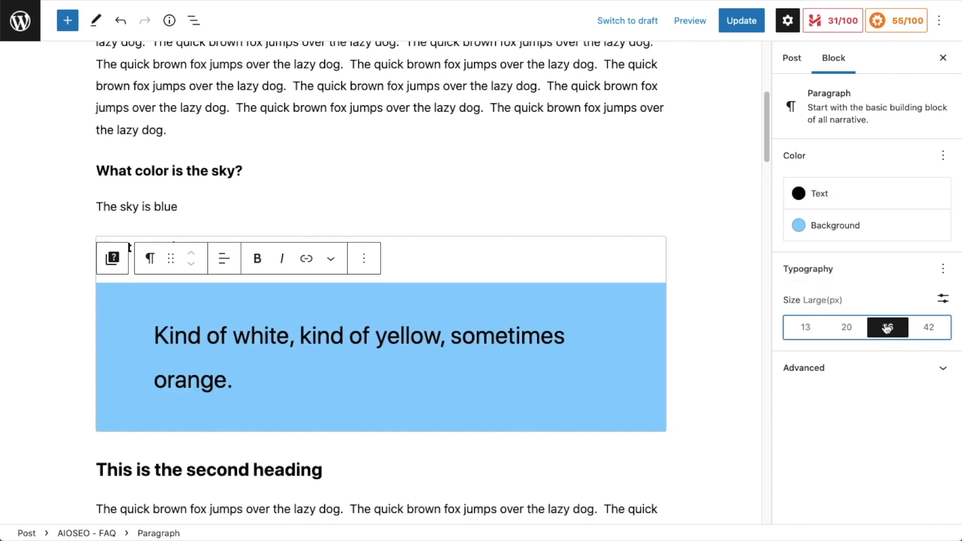
{"action": "left_click", "coordinate": [848, 328]}
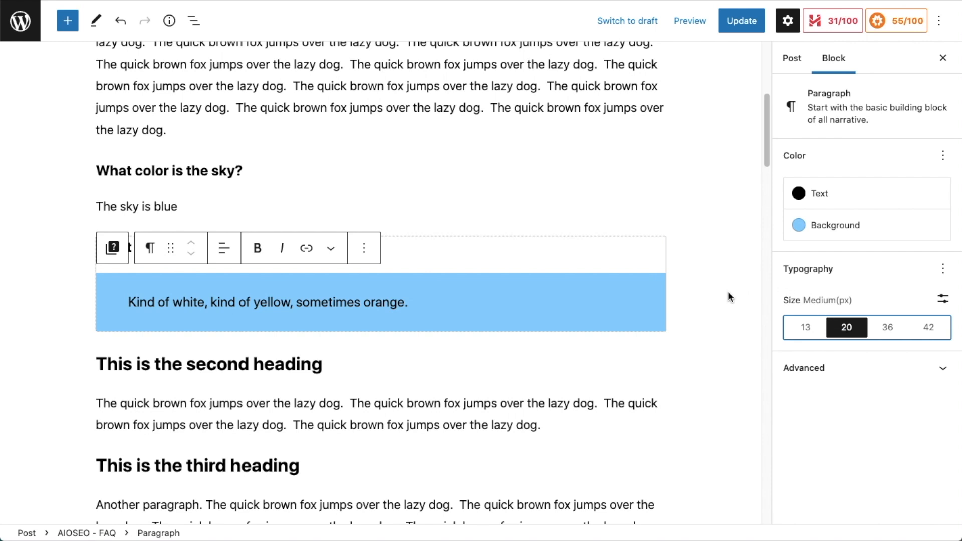
Step: Update the post and view the published version with its FAQ section
{"action": "left_click", "coordinate": [753, 25]}
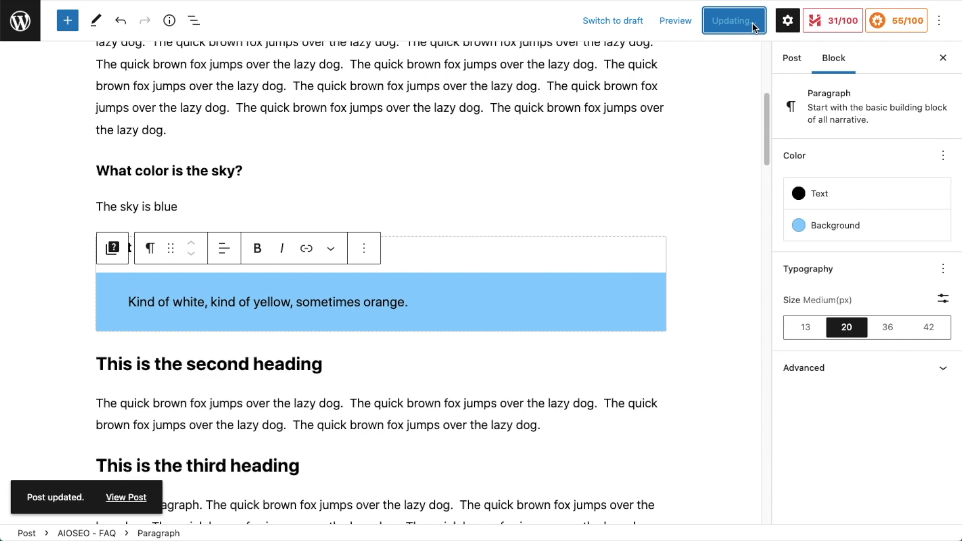
{"action": "left_click", "coordinate": [122, 498]}
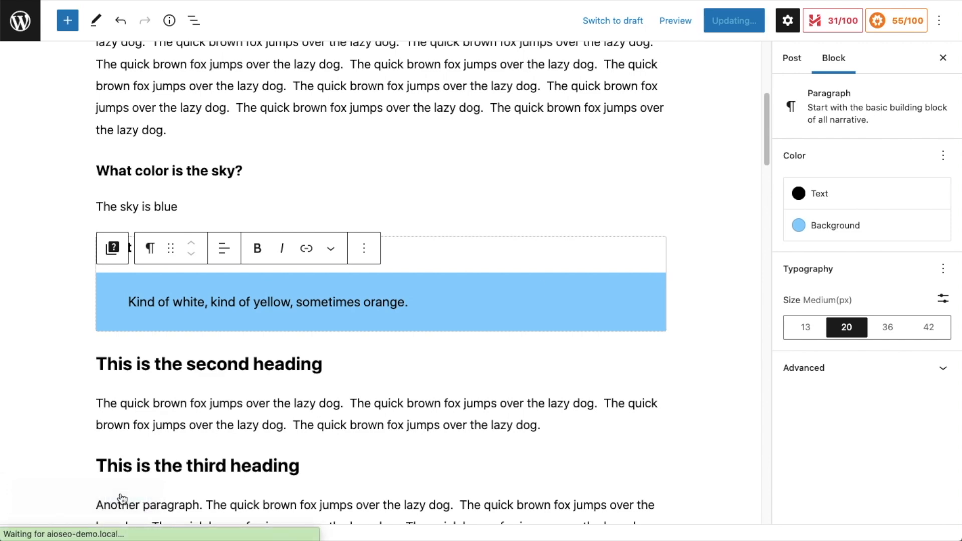
{"action": "scroll", "coordinate": [385, 245], "scroll_direction": "down", "scroll_amount": 3}
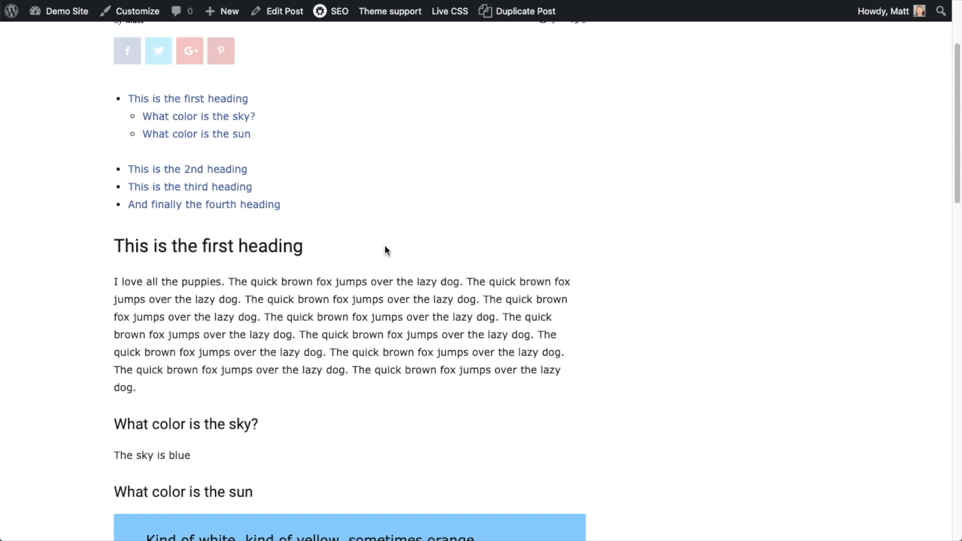
{"action": "scroll", "coordinate": [385, 246], "scroll_direction": "down", "scroll_amount": 5}
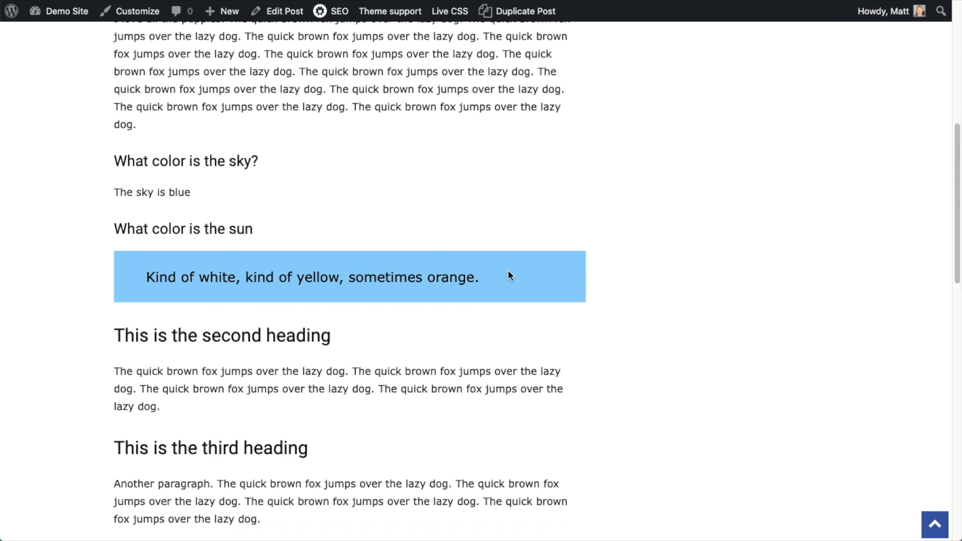
Step: Open the published post's page source with line wrapping turned on
{"action": "right_click", "coordinate": [509, 275]}
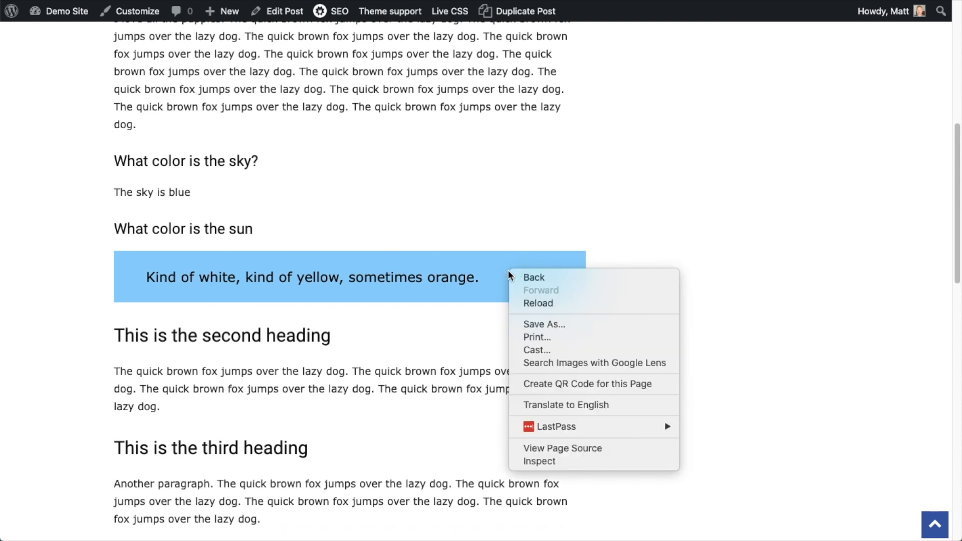
{"action": "left_click", "coordinate": [567, 446]}
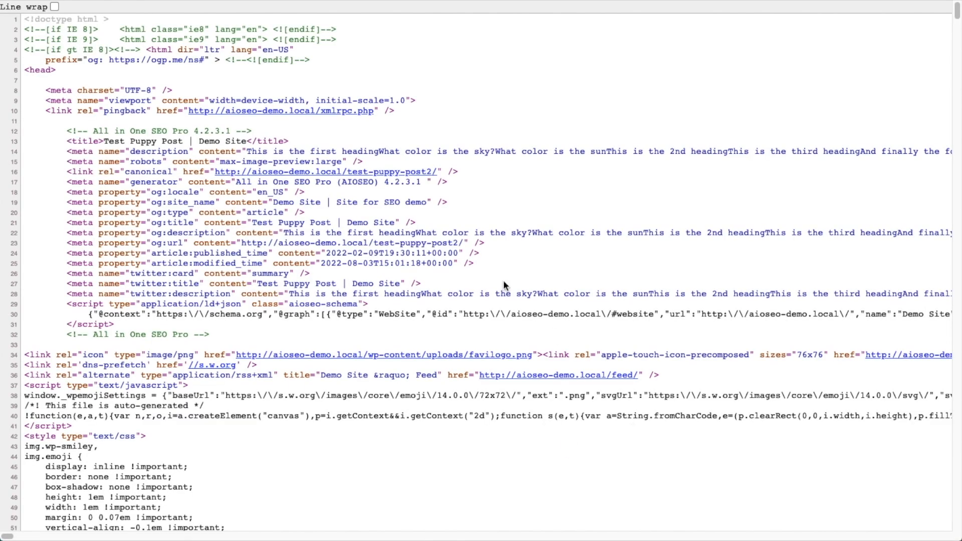
{"action": "left_click", "coordinate": [55, 7]}
{"action": "scroll", "coordinate": [630, 89], "scroll_direction": "right", "scroll_amount": 1}
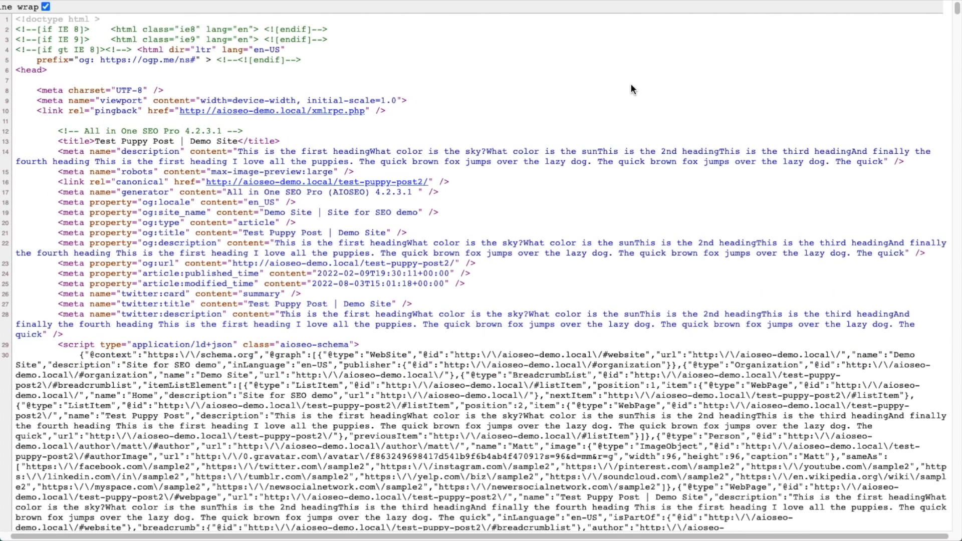
Step: Search the page source for "what color is the sky" and examine the FAQPage schema markup
{"action": "key", "text": "super+f"}
{"action": "type", "text": "what color is the sky"}
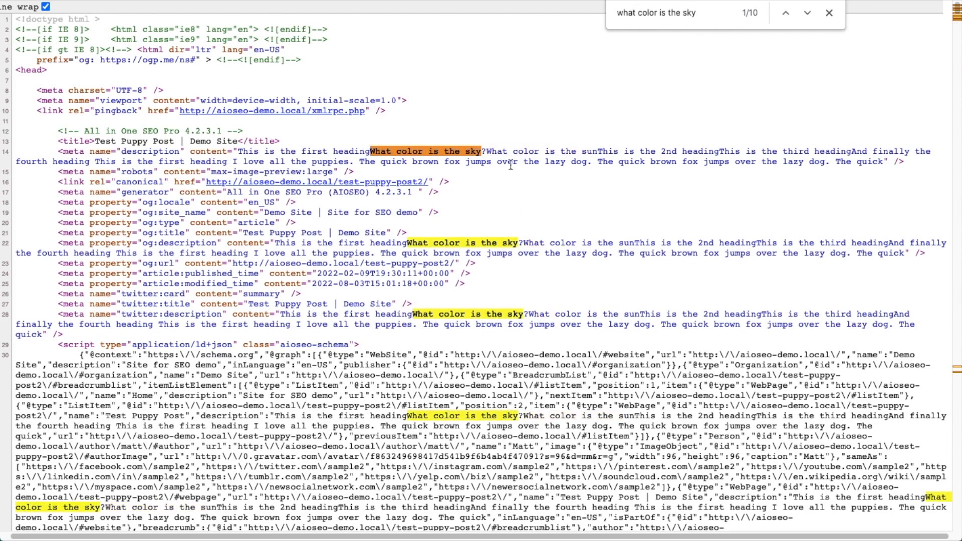
{"action": "scroll", "coordinate": [510, 165], "scroll_direction": "down", "scroll_amount": 5}
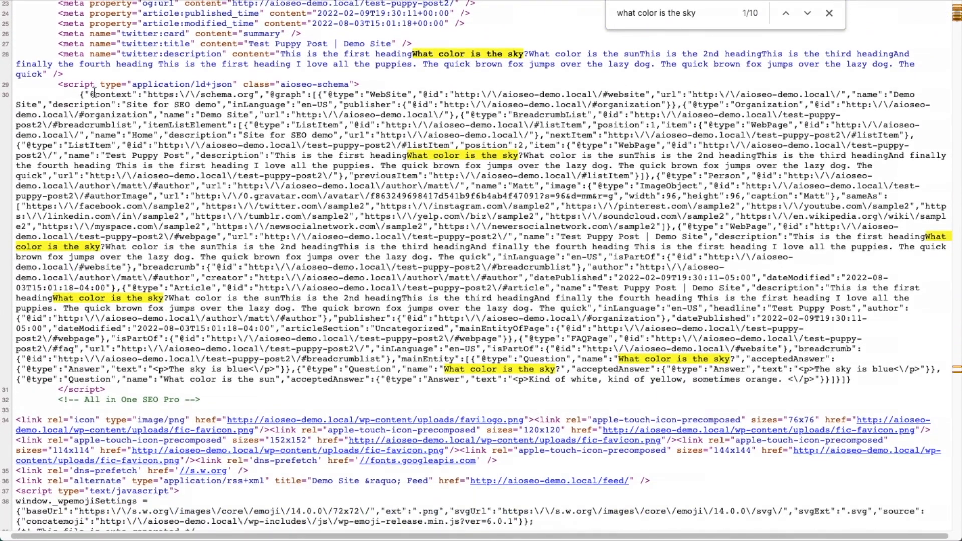
{"action": "left_click_drag", "start_coordinate": [79, 93], "coordinate": [865, 386]}
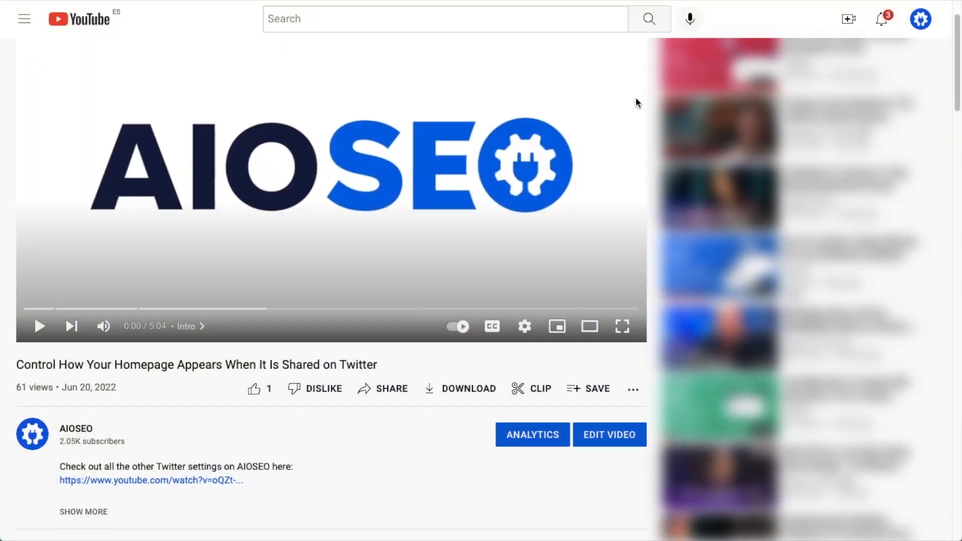
Step: Expand the video description and follow the AIOSEO link through to the pricing page
{"action": "scroll", "coordinate": [637, 101], "scroll_direction": "down", "scroll_amount": 3}
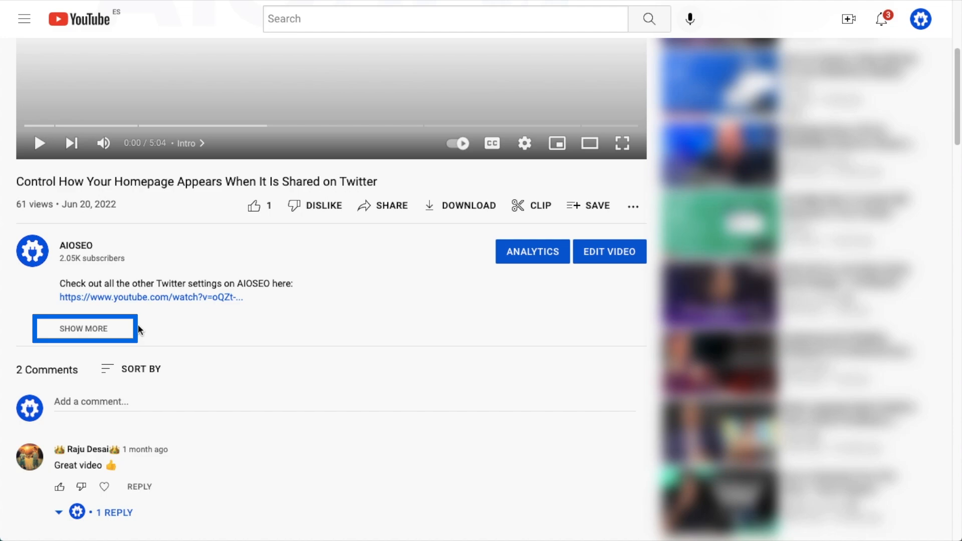
{"action": "left_click", "coordinate": [97, 329]}
{"action": "scroll", "coordinate": [535, 316], "scroll_direction": "down", "scroll_amount": 10}
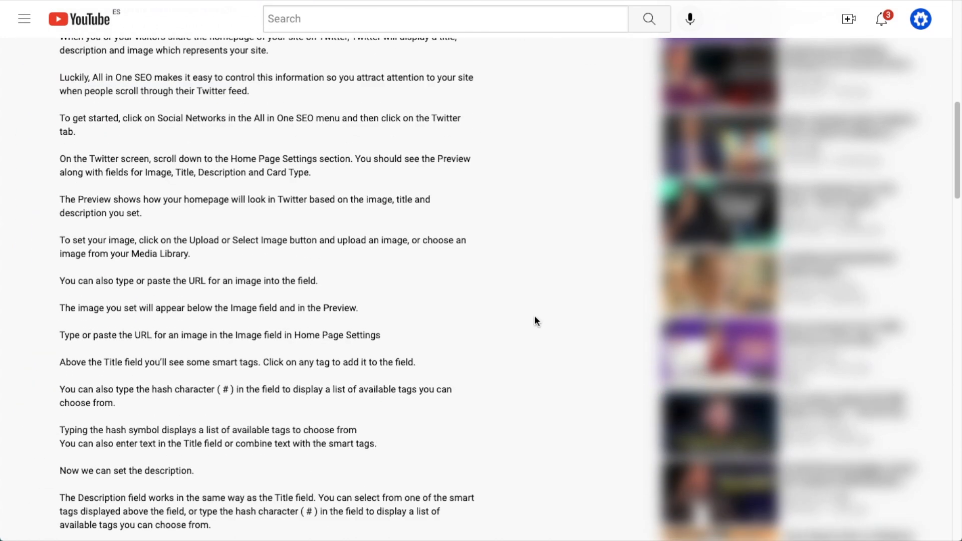
{"action": "scroll", "coordinate": [534, 321], "scroll_direction": "down", "scroll_amount": 10}
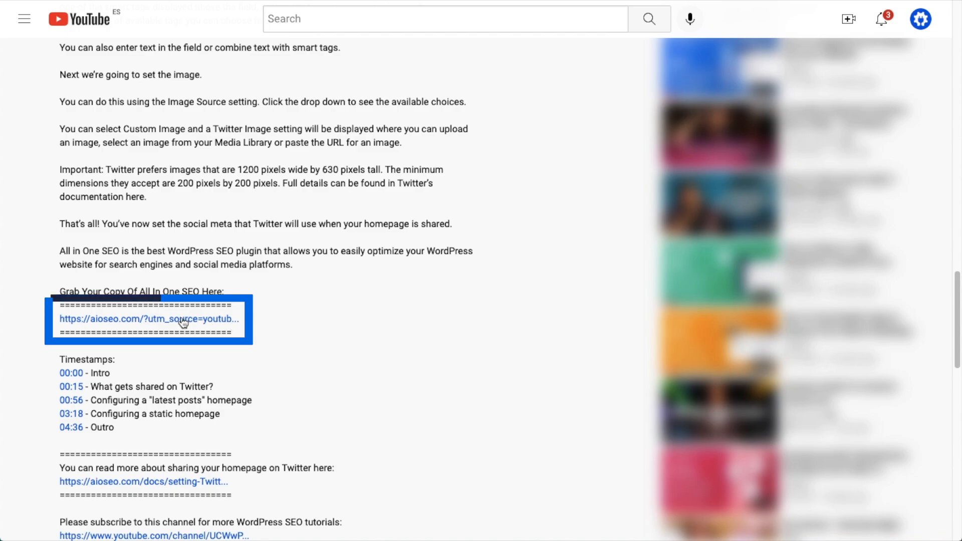
{"action": "left_click", "coordinate": [183, 321]}
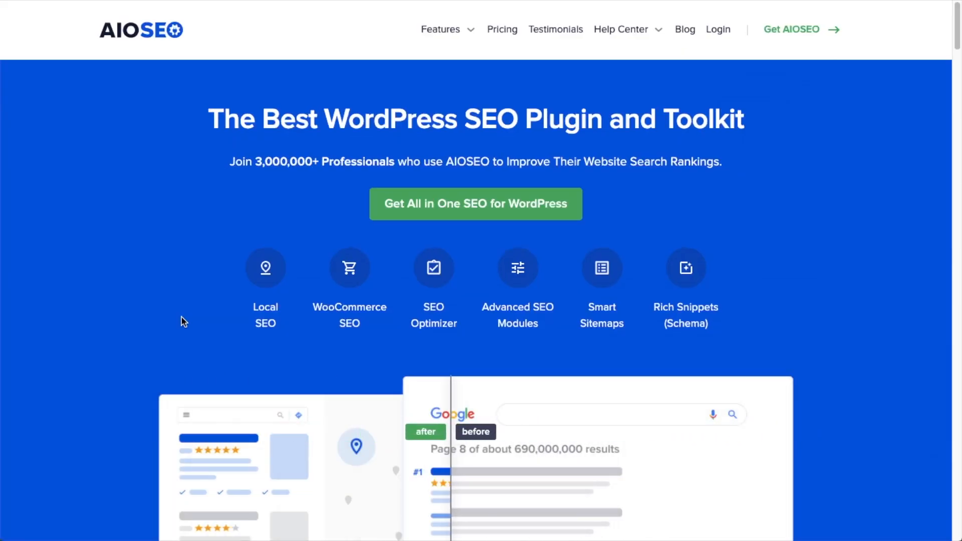
{"action": "left_click", "coordinate": [458, 203]}
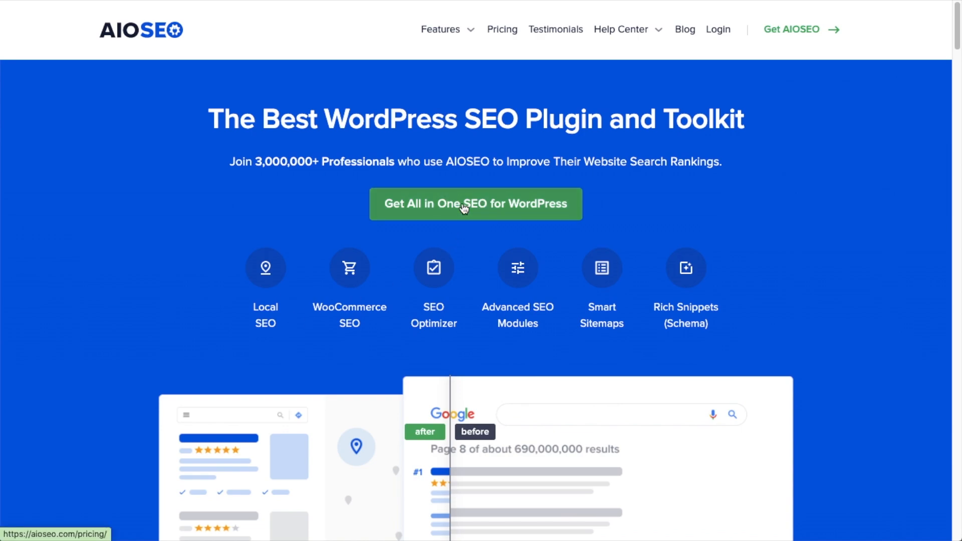